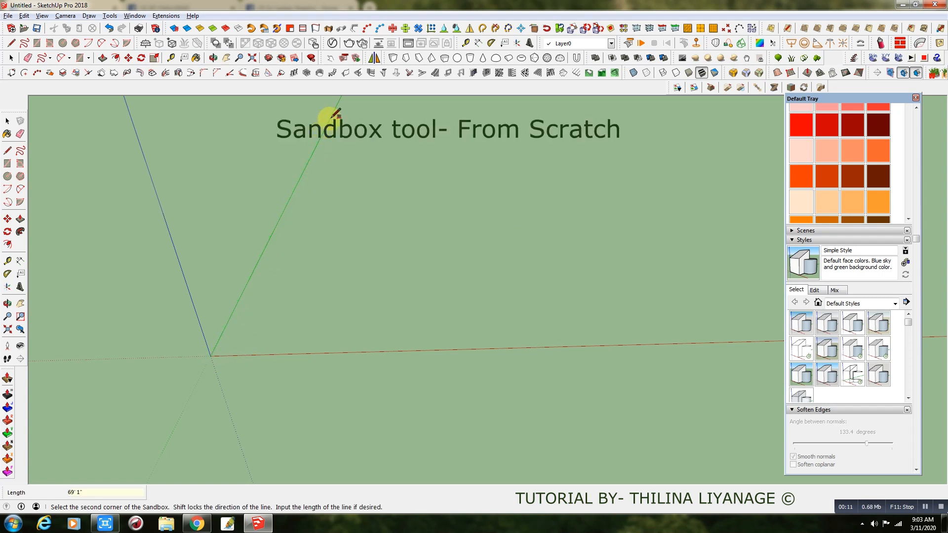
# - Create a rectangular From Scratch sandbox grid with its first corner at the origin and one side along the green axis
pyautogui.scroll(-3, 151, 468)
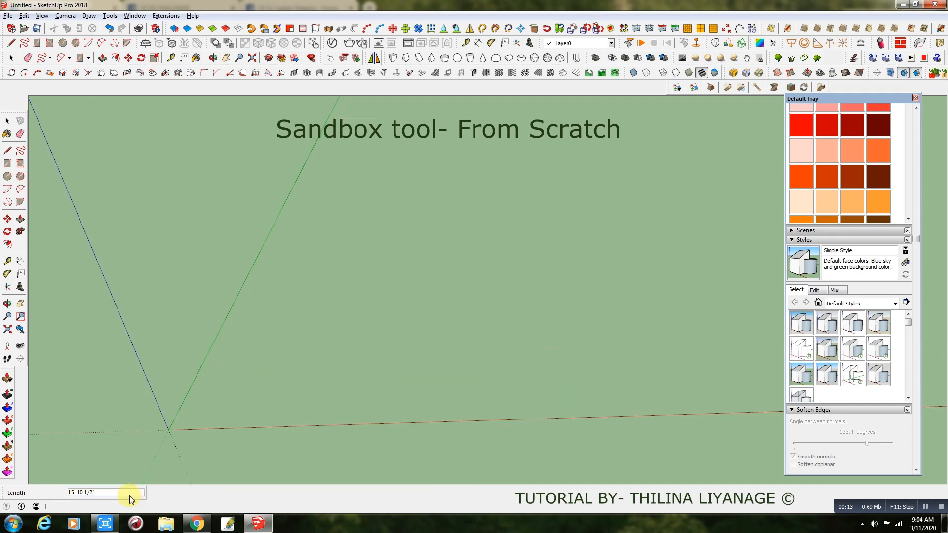
pyautogui.scroll(-1, 308, 241)
pyautogui.scroll(-3, 53, 366)
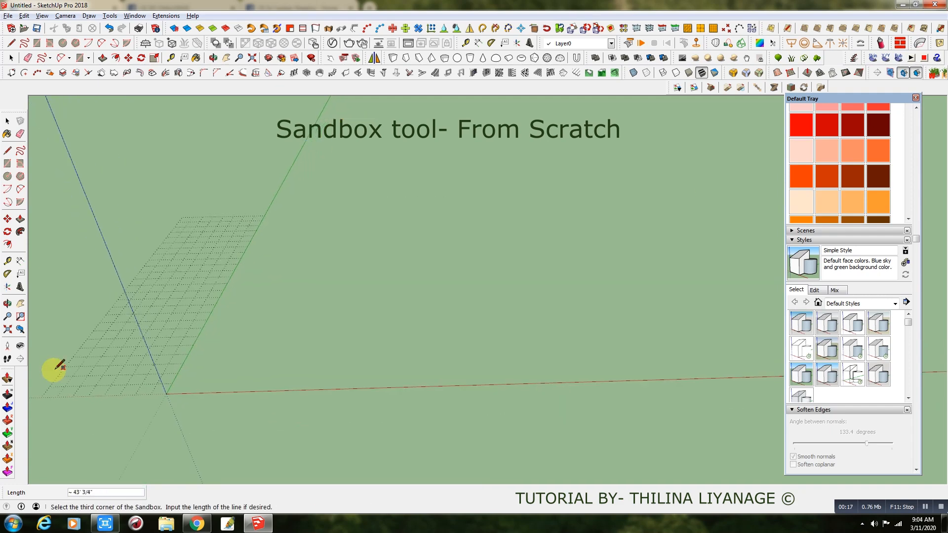
pyautogui.click(542, 246)
# - Open the grid group and raise two hills about 8' high with Smoove at a 50' radius
pyautogui.press('space')
pyautogui.doubleClick(260, 316)
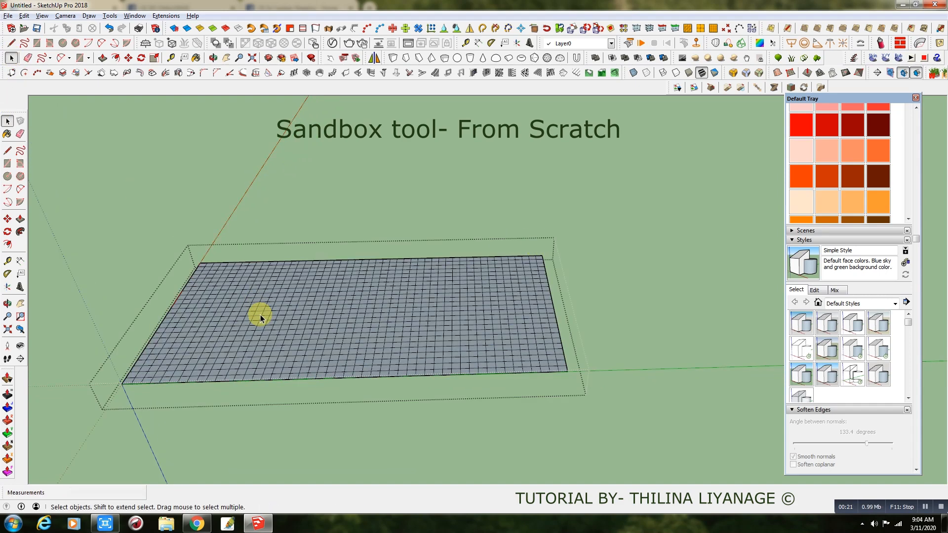
pyautogui.scroll(5, 261, 318)
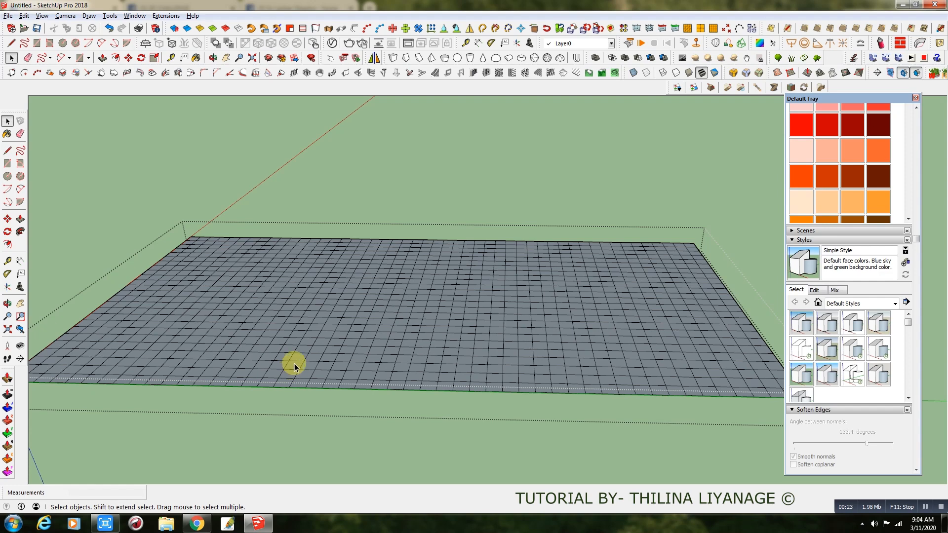
pyautogui.click(806, 74)
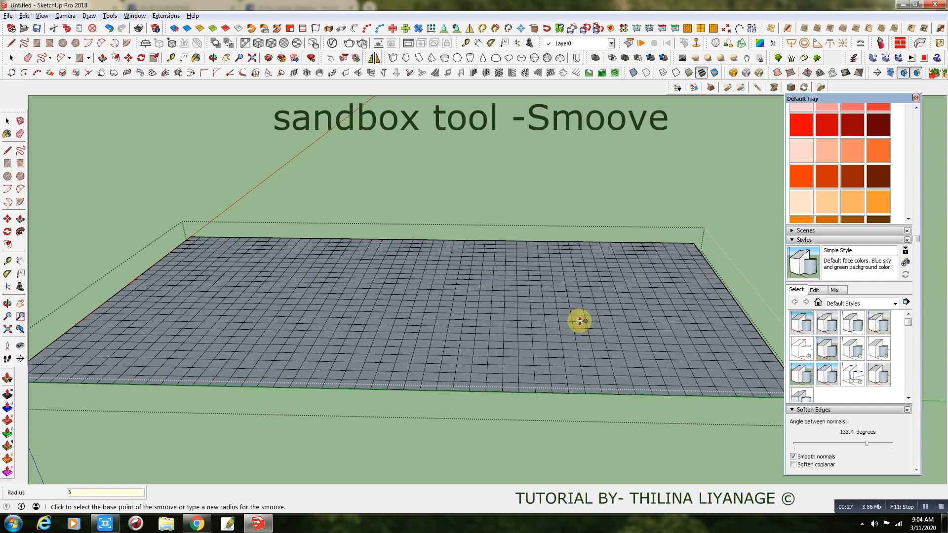
pyautogui.click(572, 314)
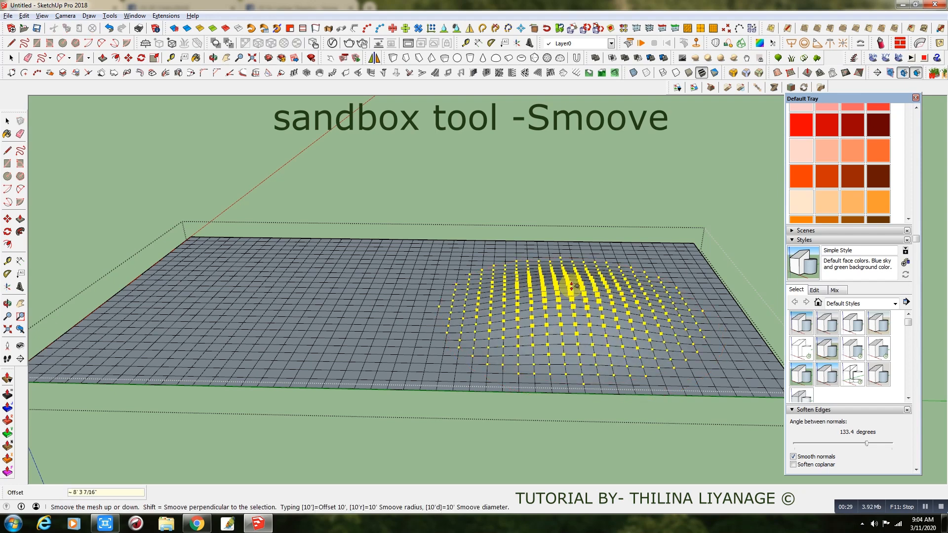
pyautogui.click(571, 281)
pyautogui.click(447, 266)
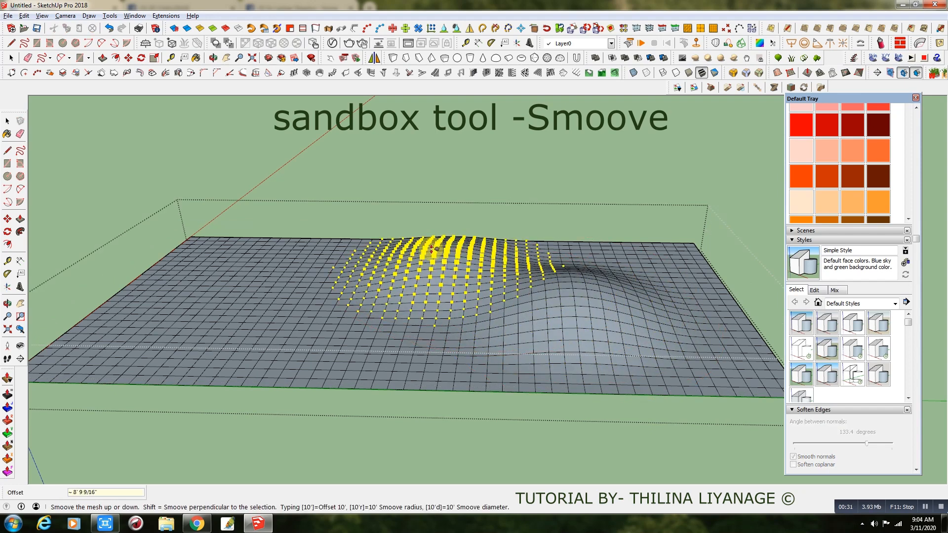
pyautogui.click(447, 237)
# - Smoove four more rises, one at the back near the red axis and three along the grid's front long side
pyautogui.click(265, 266)
pyautogui.click(265, 242)
pyautogui.click(403, 327)
pyautogui.click(402, 323)
pyautogui.click(161, 366)
pyautogui.click(136, 347)
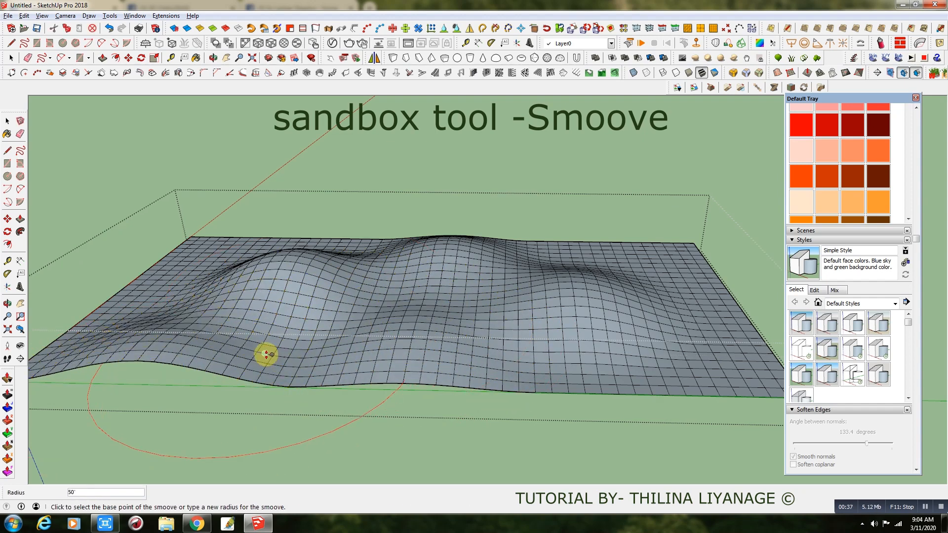
pyautogui.click(266, 355)
pyautogui.click(264, 339)
pyautogui.scroll(-1, 254, 398)
# - Raise three spots with Smoove along the long edge opposite the green axis
pyautogui.moveTo(353, 376); pyautogui.dragTo(542, 342, button='middle')
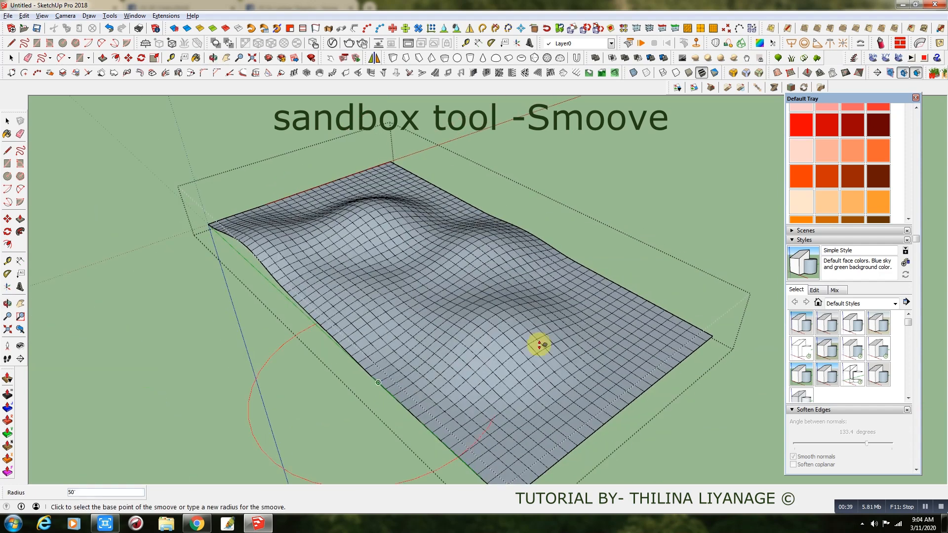
pyautogui.click(616, 318)
pyautogui.click(620, 301)
pyautogui.click(558, 267)
pyautogui.click(564, 252)
pyautogui.click(461, 213)
pyautogui.click(452, 192)
# - Smoove three more rises along the back long edge, its far corner and the short edge on the red axis
pyautogui.moveTo(453, 192); pyautogui.dragTo(487, 216, button='middle')
pyautogui.click(490, 205)
pyautogui.click(486, 188)
pyautogui.click(339, 153)
pyautogui.click(322, 123)
pyautogui.click(247, 200)
pyautogui.click(240, 185)
# - Adjust the hollow near the short end with Smoove and raise the mesh corner at the origin about 11' 6"
pyautogui.click(328, 185)
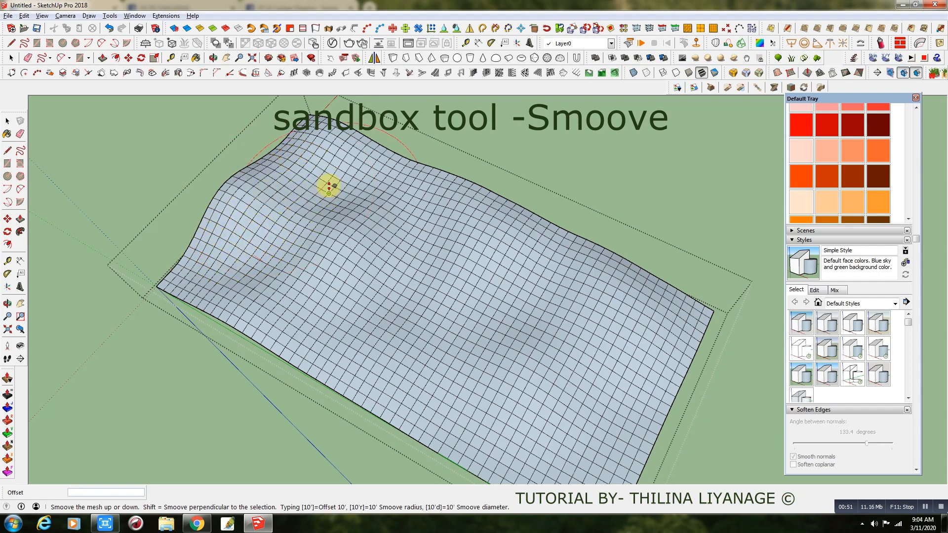
pyautogui.click(326, 181)
pyautogui.click(182, 275)
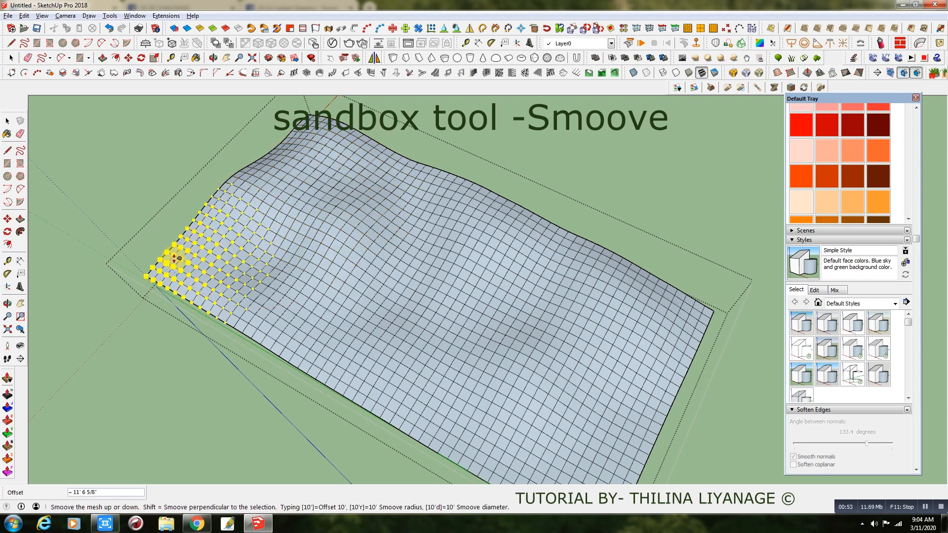
pyautogui.click(173, 254)
# - Reshape two spots with Smoove on the green-axis long edge, toward the end away from the origin
pyautogui.moveTo(334, 317); pyautogui.dragTo(501, 169, button='middle')
pyautogui.click(602, 328)
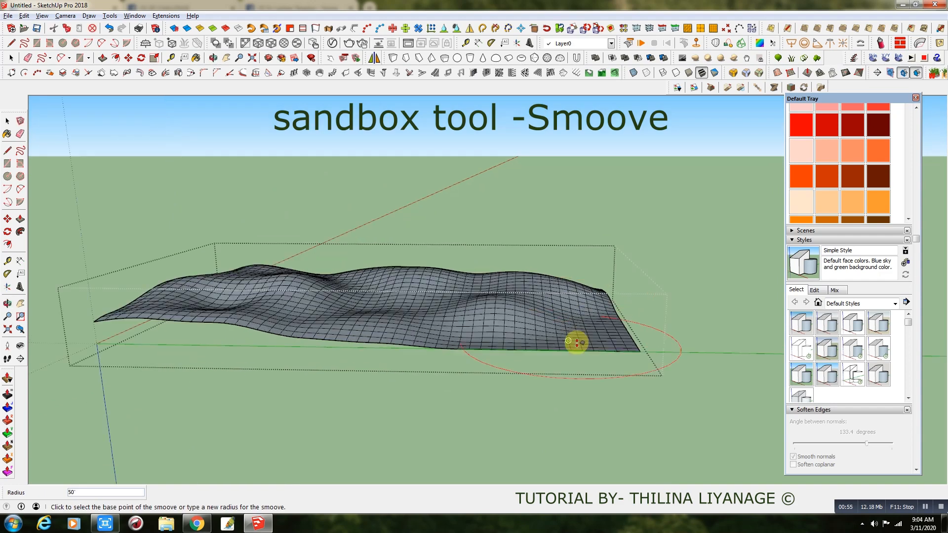
pyautogui.click(568, 332)
pyautogui.moveTo(565, 332); pyautogui.dragTo(478, 364, button='middle')
pyautogui.click(493, 345)
pyautogui.click(498, 340)
# - Reshape two neighbouring spots with Smoove on the green-axis long edge, nearer the origin
pyautogui.moveTo(303, 366); pyautogui.dragTo(488, 333, button='middle')
pyautogui.click(425, 312)
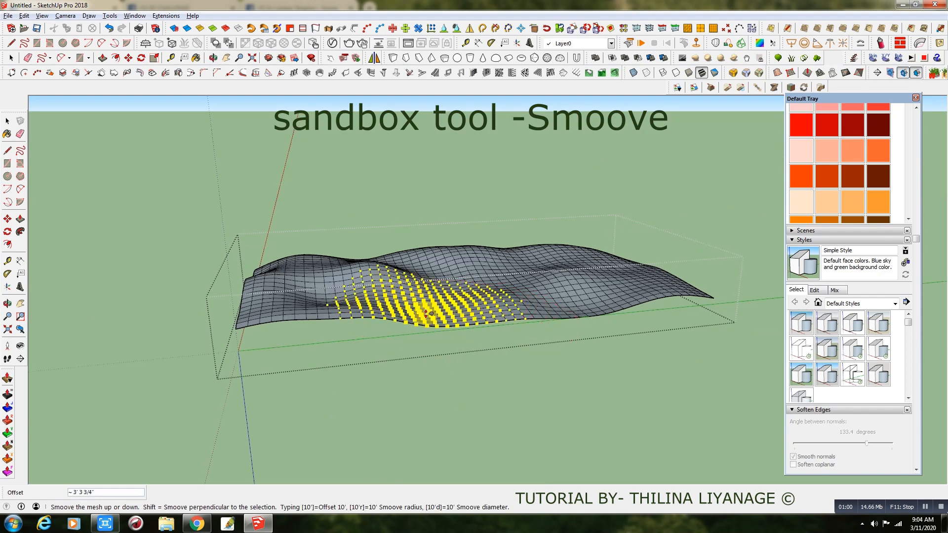
pyautogui.click(395, 310)
pyautogui.click(367, 320)
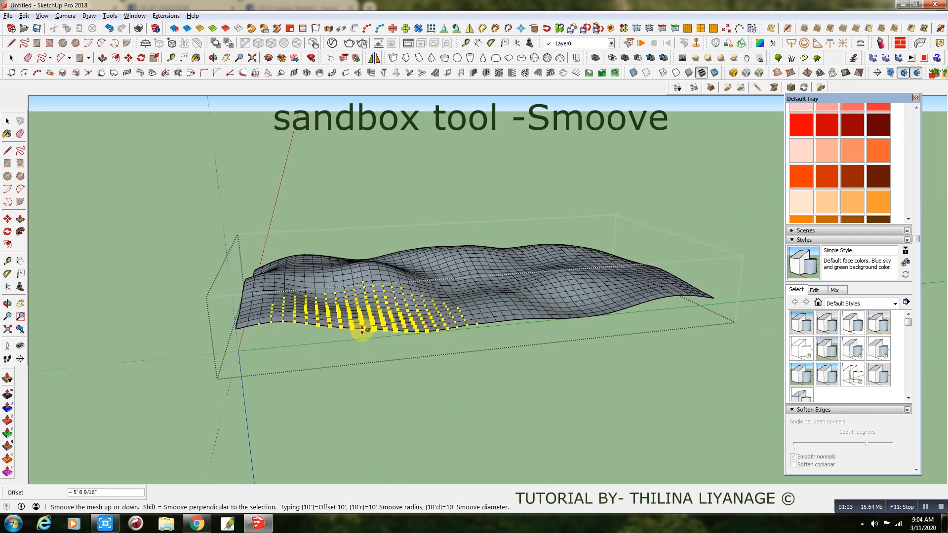
pyautogui.click(366, 321)
pyautogui.moveTo(588, 317); pyautogui.dragTo(573, 462, button='middle')
# - Select the whole terrain mesh, soften its edges at an angle of 132.4 degrees, and close the group
pyautogui.click(7, 121)
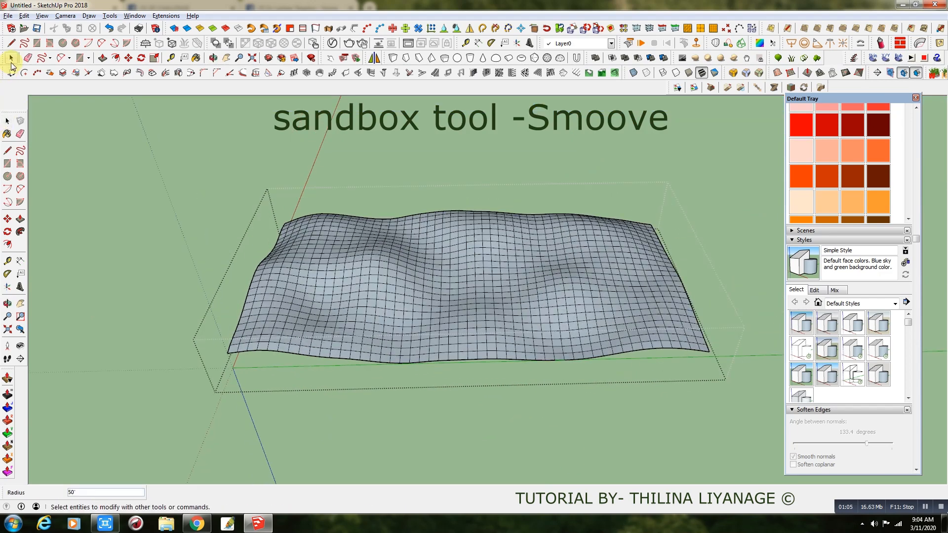
pyautogui.tripleClick(432, 306)
pyautogui.rightClick(432, 306)
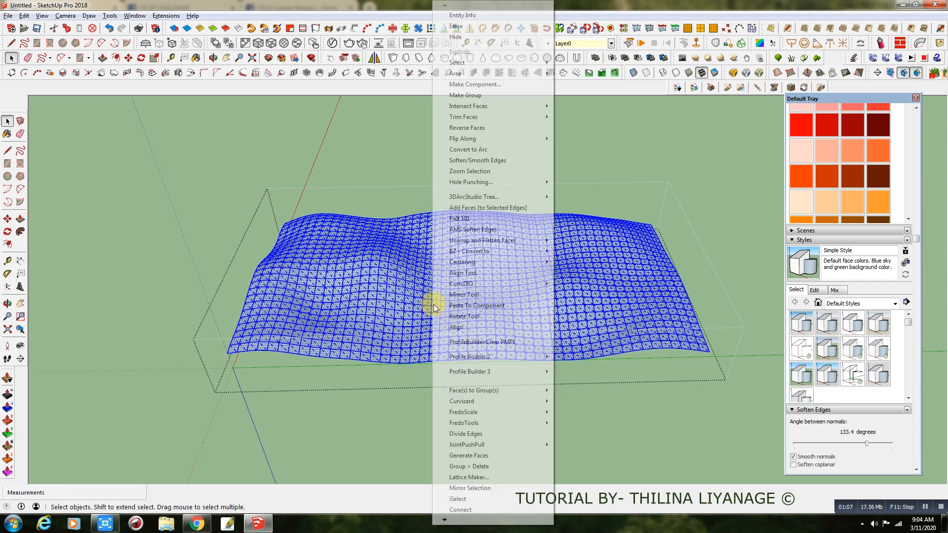
pyautogui.click(867, 445)
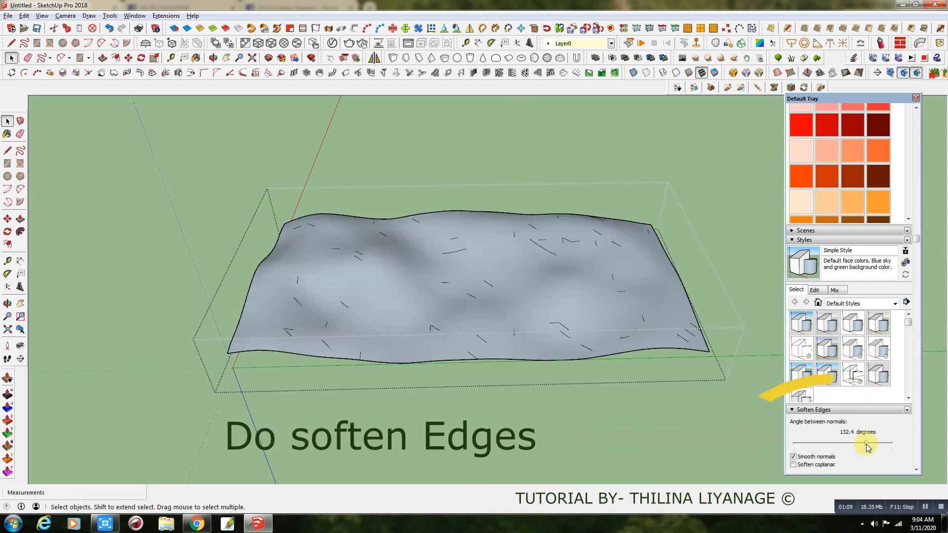
pyautogui.click(152, 166)
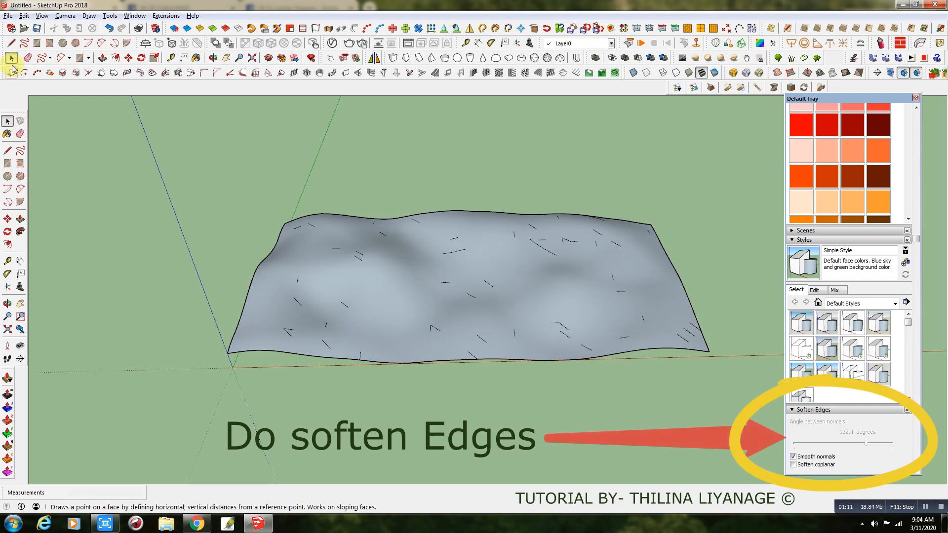
# - Reopen the terrain group and thicken its surface by about 3' 4" with Joint Push Pull
pyautogui.moveTo(393, 317); pyautogui.dragTo(364, 237, button='middle')
pyautogui.click(428, 305)
pyautogui.doubleClick(428, 306)
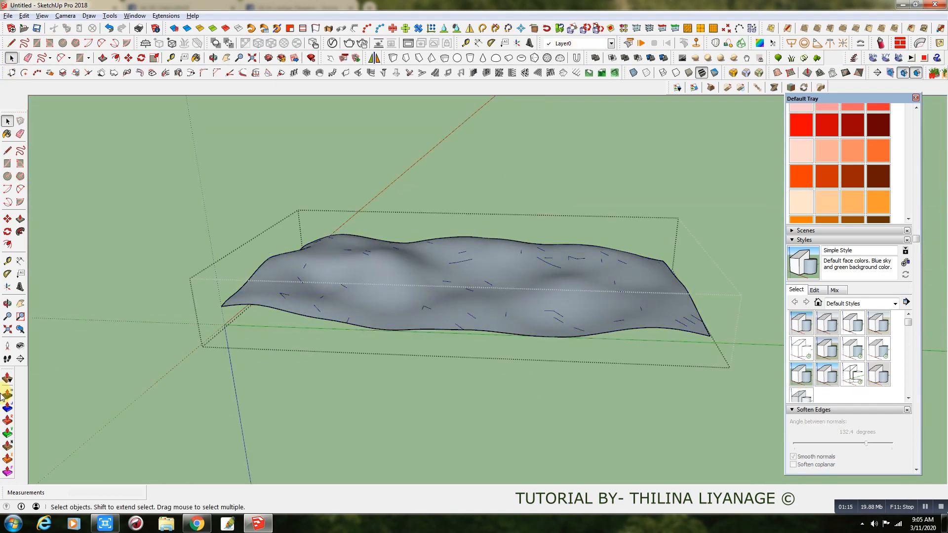
pyautogui.click(8, 392)
pyautogui.click(430, 324)
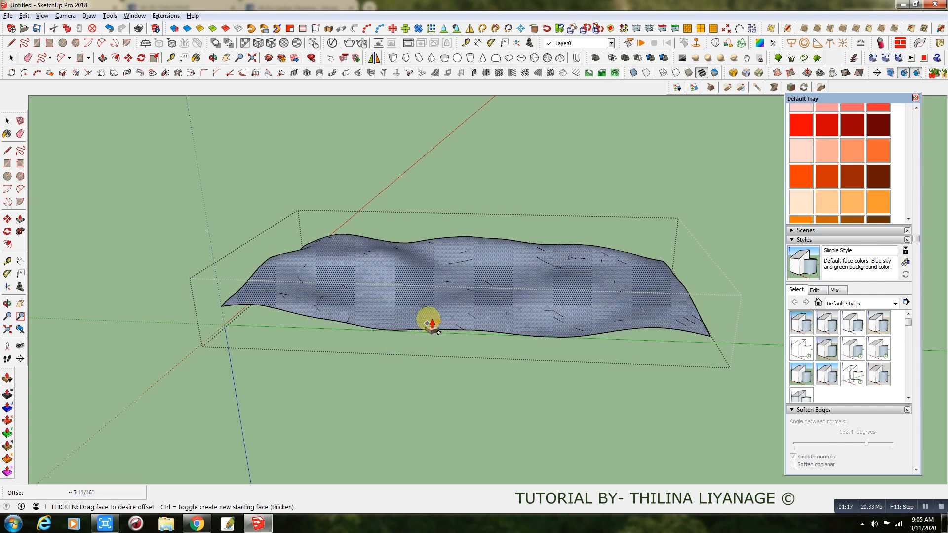
pyautogui.moveTo(432, 318); pyautogui.dragTo(428, 321)
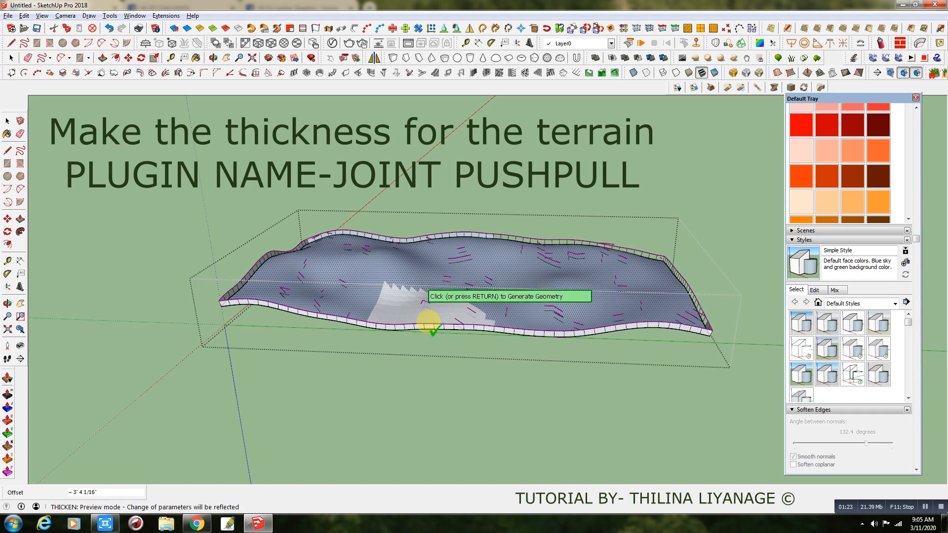
pyautogui.click(422, 354)
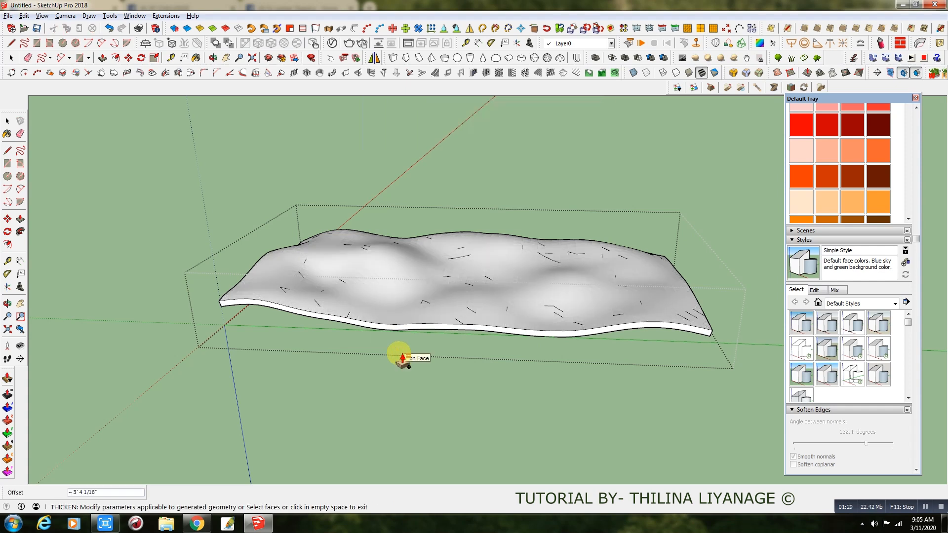
pyautogui.click(15, 59)
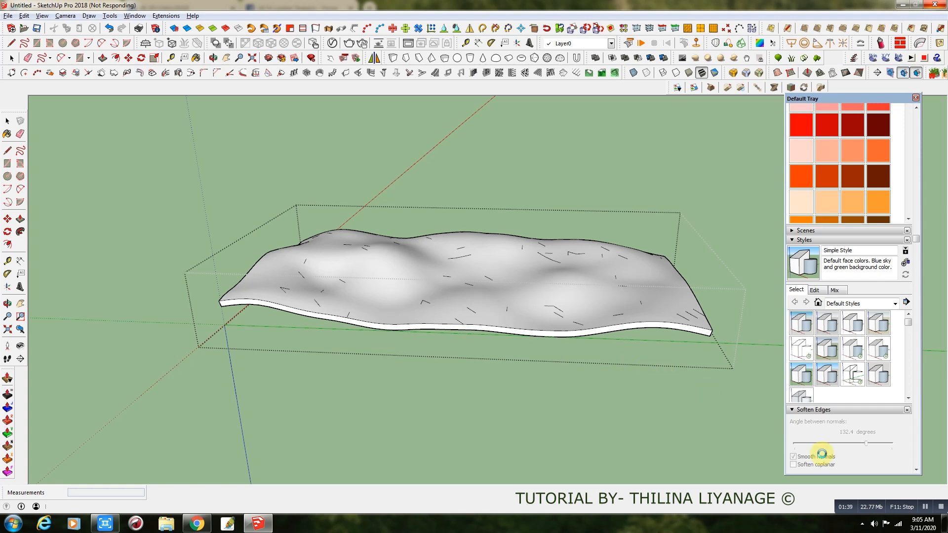
# - Select the terrain group and stretch its upper part along the blue axis by about 1.29 with FredoScale Box Stretching
pyautogui.moveTo(546, 387)
pyautogui.mouseDown(button='middle')
pyautogui.moveTo(635, 292)
pyautogui.moveTo(588, 398)
pyautogui.mouseUp(button='middle')
pyautogui.click(582, 316)
pyautogui.moveTo(582, 316); pyautogui.dragTo(476, 298, button='middle')
pyautogui.scroll(2, 516, 294)
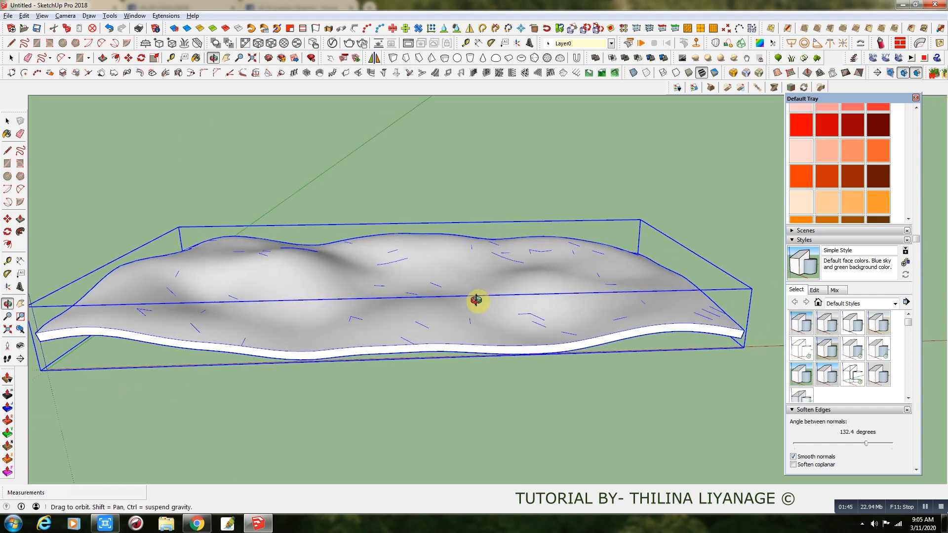
pyautogui.moveTo(666, 90); pyautogui.dragTo(457, 133)
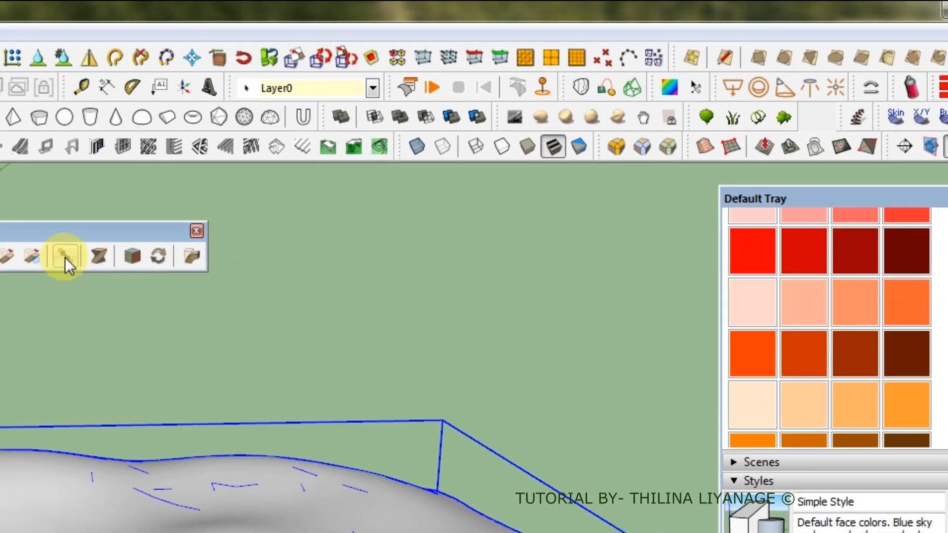
pyautogui.click(72, 256)
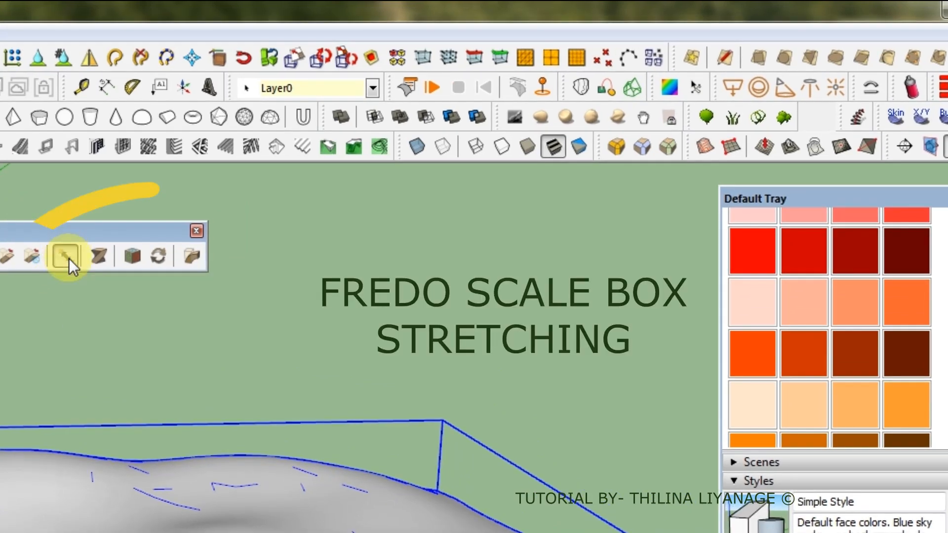
pyautogui.moveTo(2, 519)
pyautogui.mouseDown(button='middle')
pyautogui.moveTo(15, 531)
pyautogui.moveTo(326, 521)
pyautogui.mouseUp(button='middle')
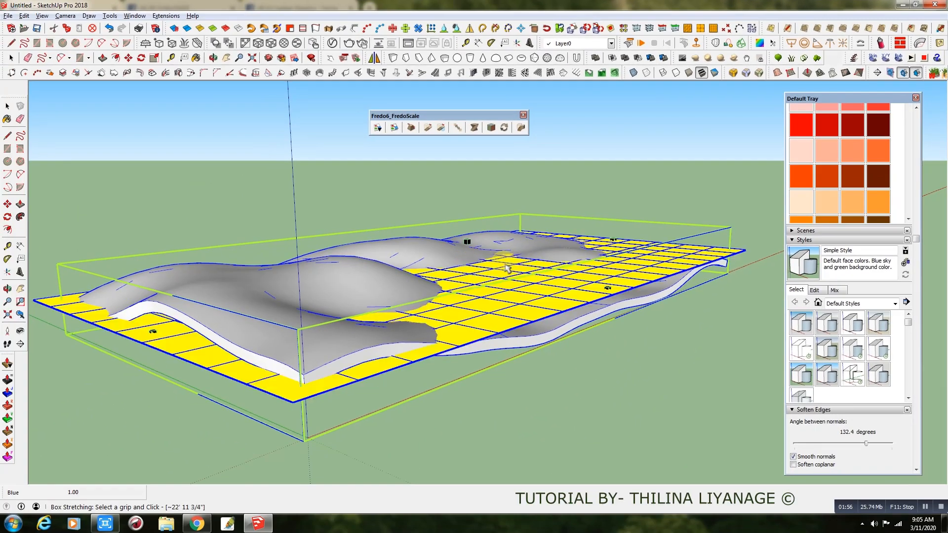
pyautogui.click(608, 289)
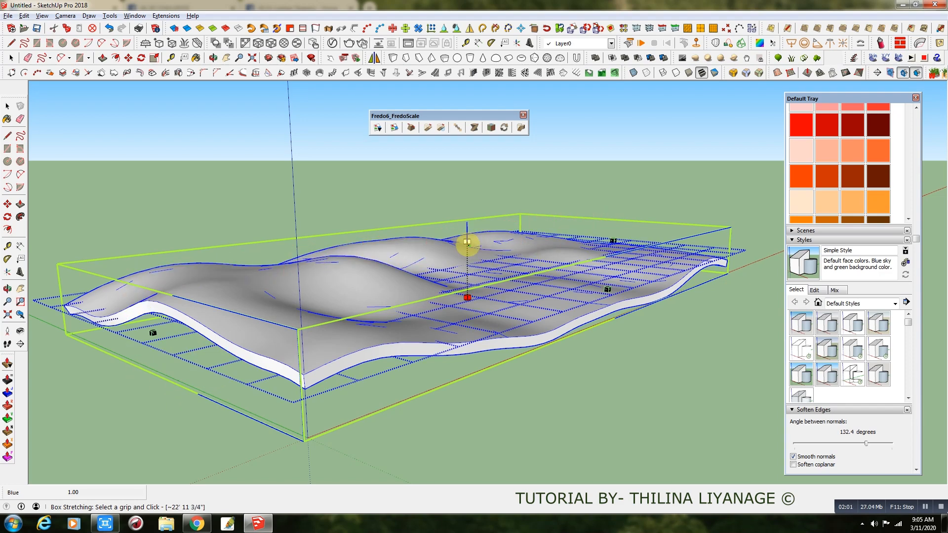
pyautogui.click(471, 293)
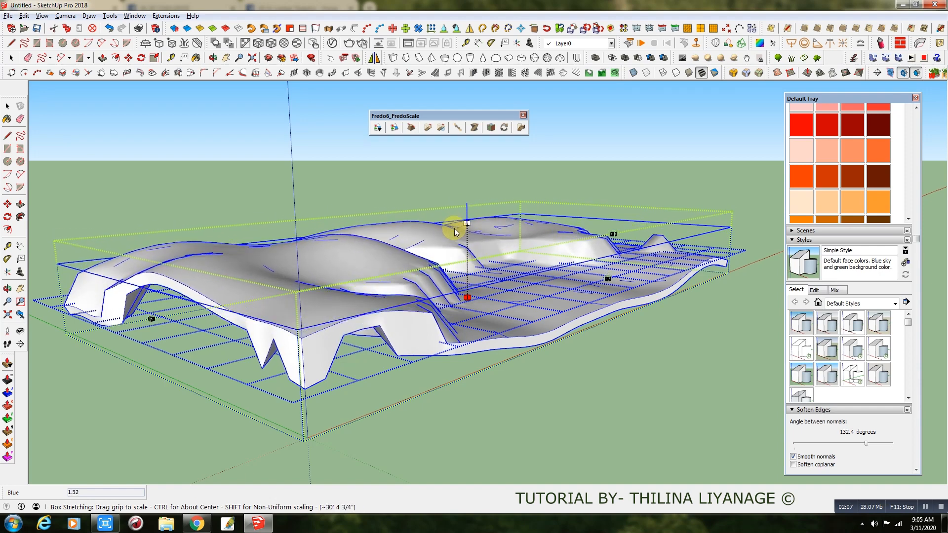
pyautogui.click(453, 224)
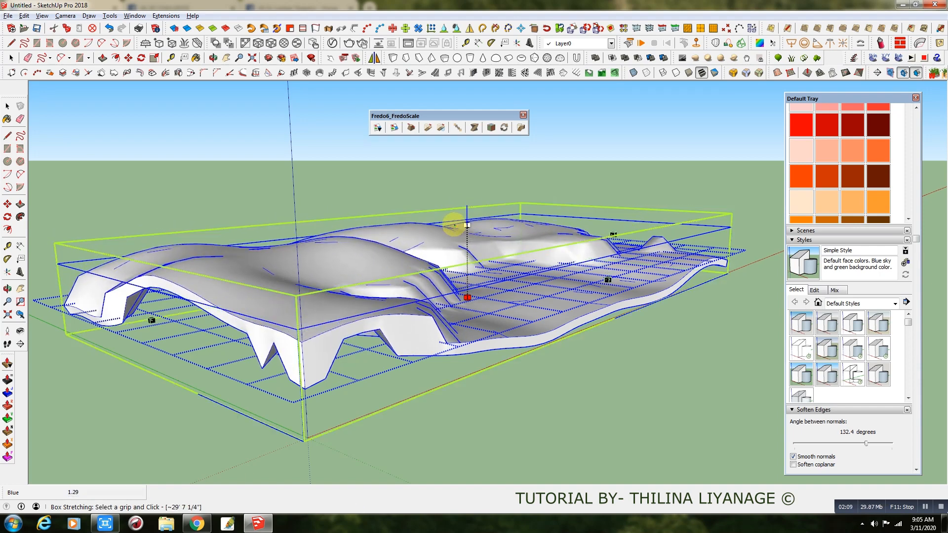
# - Raise the horizontal stretching plane and stretch the terrain upward again along the blue axis by about 1.3
pyautogui.moveTo(533, 311); pyautogui.dragTo(507, 327, button='middle')
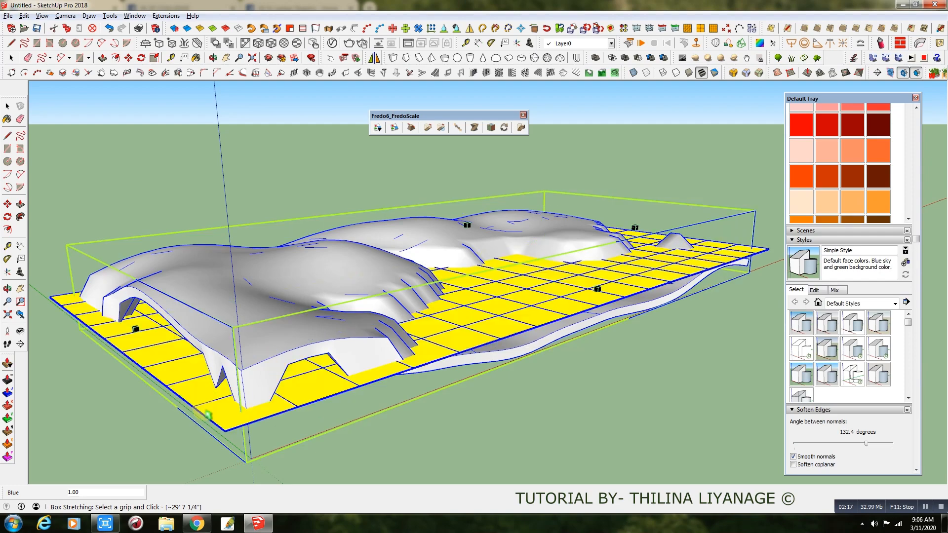
pyautogui.click(191, 410)
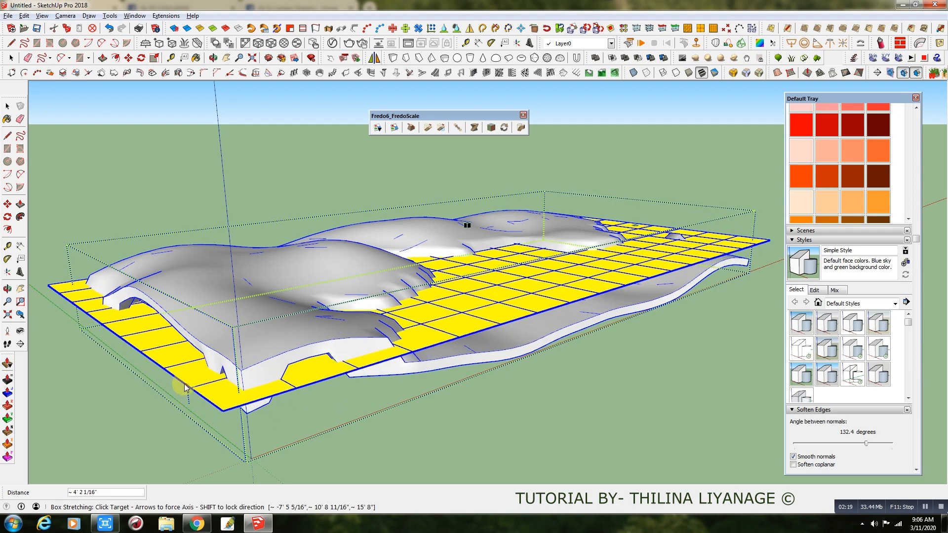
pyautogui.click(185, 368)
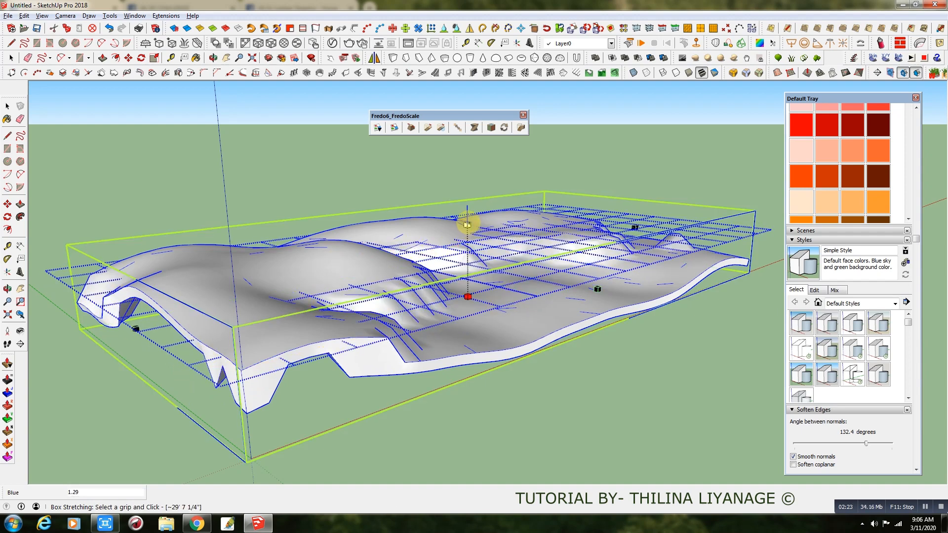
pyautogui.click(465, 208)
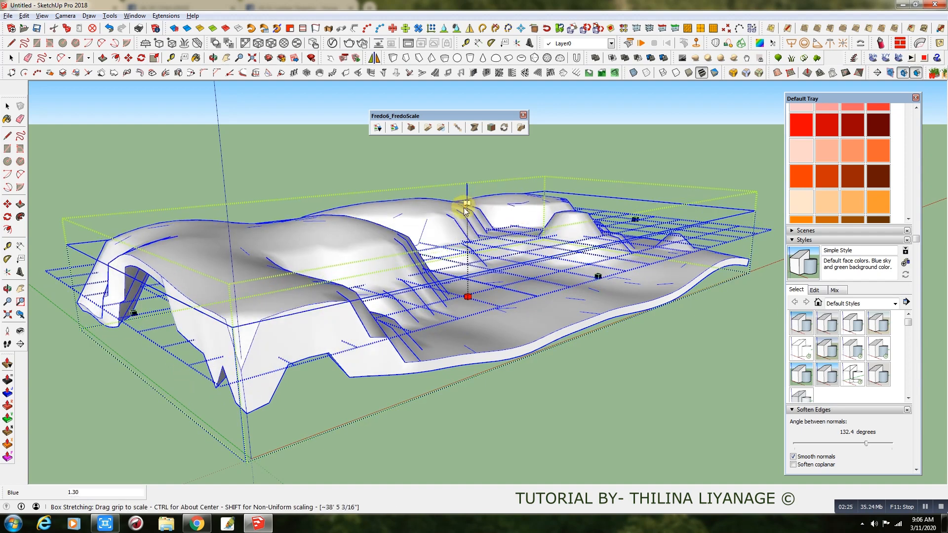
pyautogui.click(464, 214)
pyautogui.moveTo(306, 315); pyautogui.dragTo(451, 310, button='middle')
pyautogui.moveTo(249, 345); pyautogui.dragTo(301, 283, button='middle')
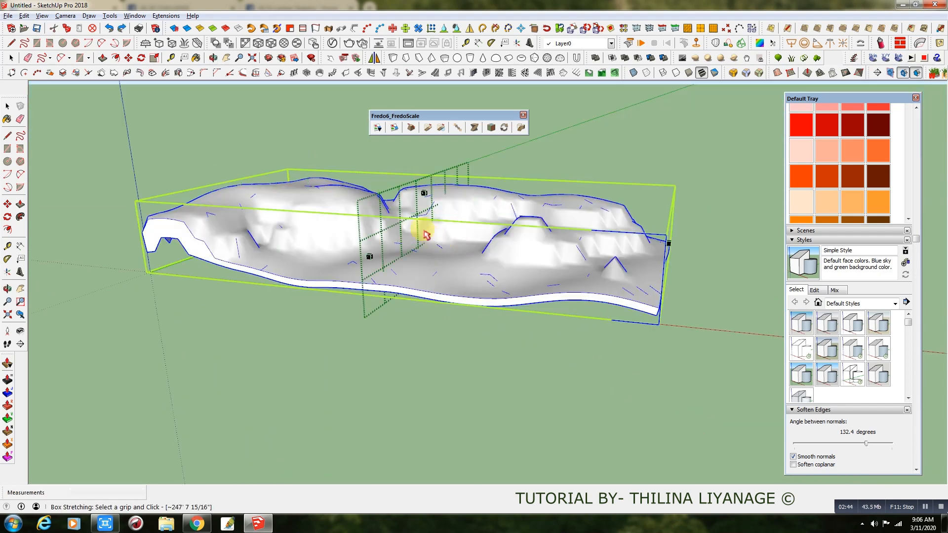
# - Examine the stretched terrain from several sides, including its underside and thickness
pyautogui.click(424, 193)
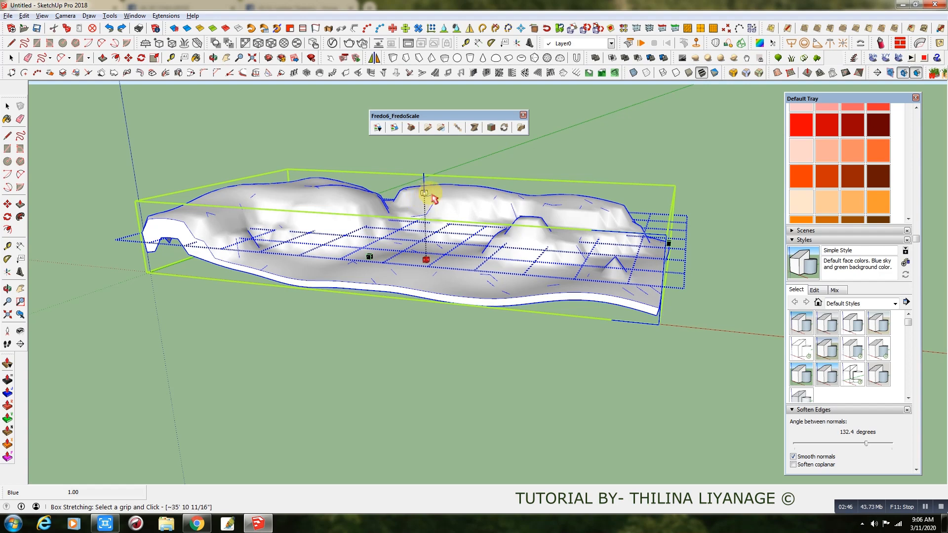
pyautogui.moveTo(384, 262); pyautogui.dragTo(314, 191, button='middle')
pyautogui.moveTo(483, 268); pyautogui.dragTo(495, 233, button='middle')
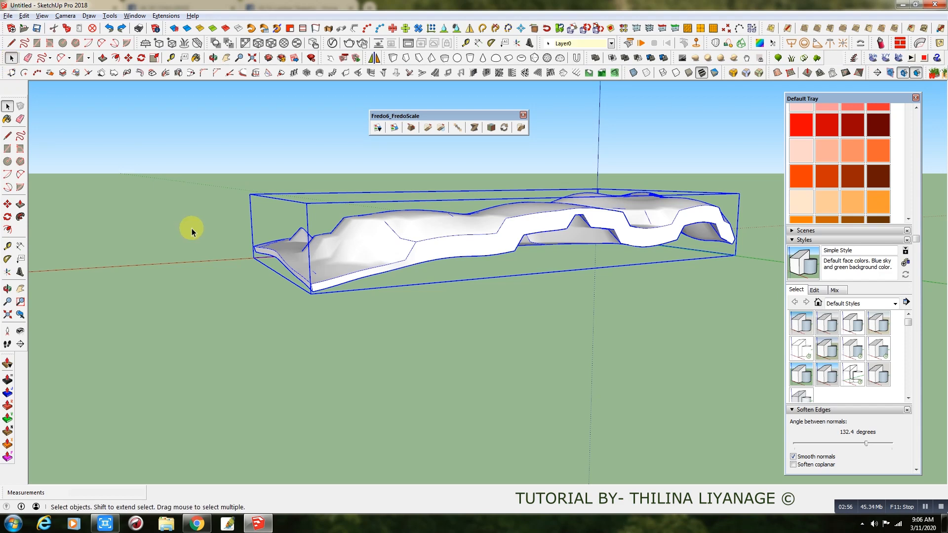
pyautogui.click(387, 273)
pyautogui.moveTo(242, 280); pyautogui.dragTo(504, 252, button='middle')
pyautogui.scroll(5, 516, 216)
pyautogui.scroll(-3, 509, 266)
pyautogui.scroll(-3, 509, 265)
pyautogui.click(449, 268)
pyautogui.moveTo(449, 269); pyautogui.dragTo(453, 180, button='middle')
pyautogui.click(458, 128)
pyautogui.moveTo(417, 258)
pyautogui.mouseDown(button='middle')
pyautogui.moveTo(458, 268)
pyautogui.moveTo(402, 256)
pyautogui.moveTo(415, 263)
pyautogui.mouseUp(button='middle')
pyautogui.scroll(3, 463, 262)
pyautogui.scroll(1, 475, 270)
pyautogui.moveTo(473, 271); pyautogui.dragTo(424, 264, button='middle')
pyautogui.moveTo(596, 230); pyautogui.dragTo(553, 366, button='middle')
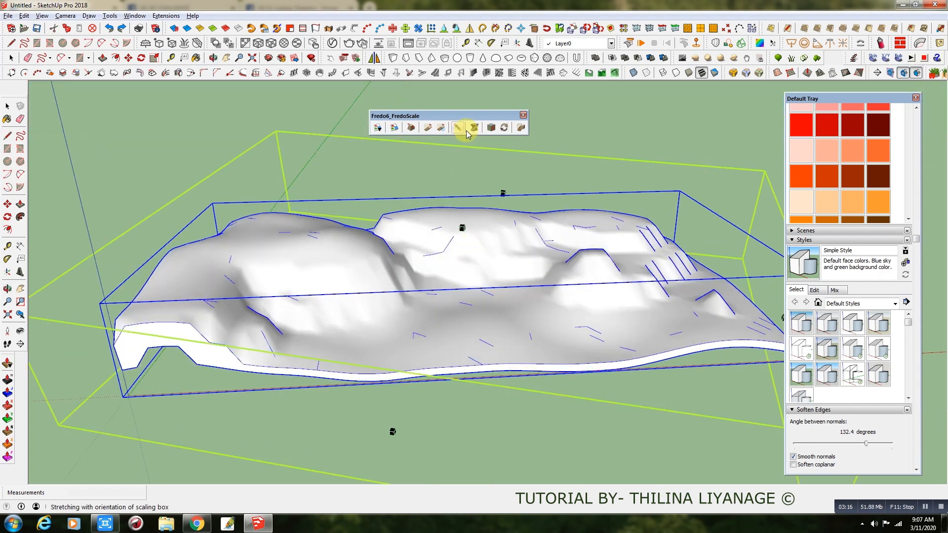
# - Draw a large flat rectangle in front of the terrain, about as wide as the terrain, and make it a group
pyautogui.moveTo(137, 127); pyautogui.dragTo(197, 218, button='middle')
pyautogui.scroll(-5, 316, 262)
pyautogui.moveTo(380, 240); pyautogui.dragTo(303, 364, button='middle')
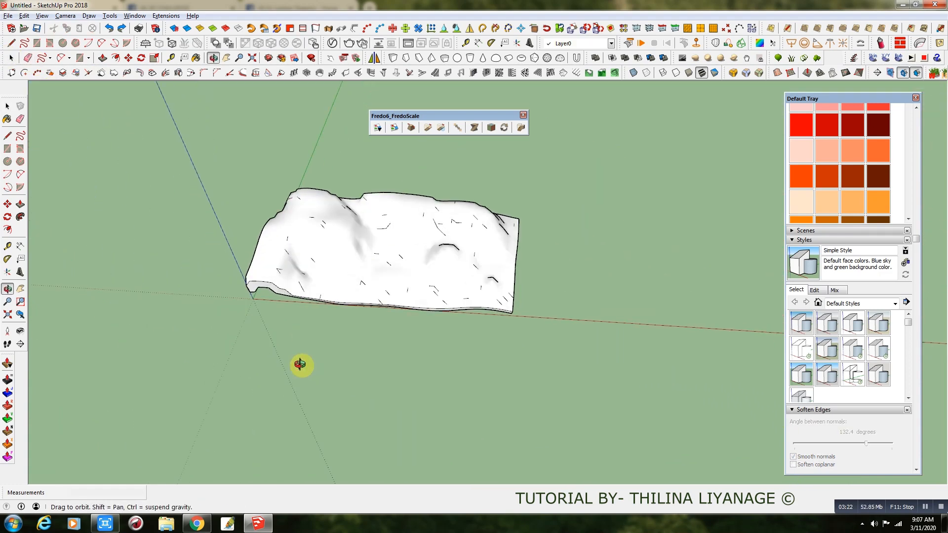
pyautogui.click(79, 58)
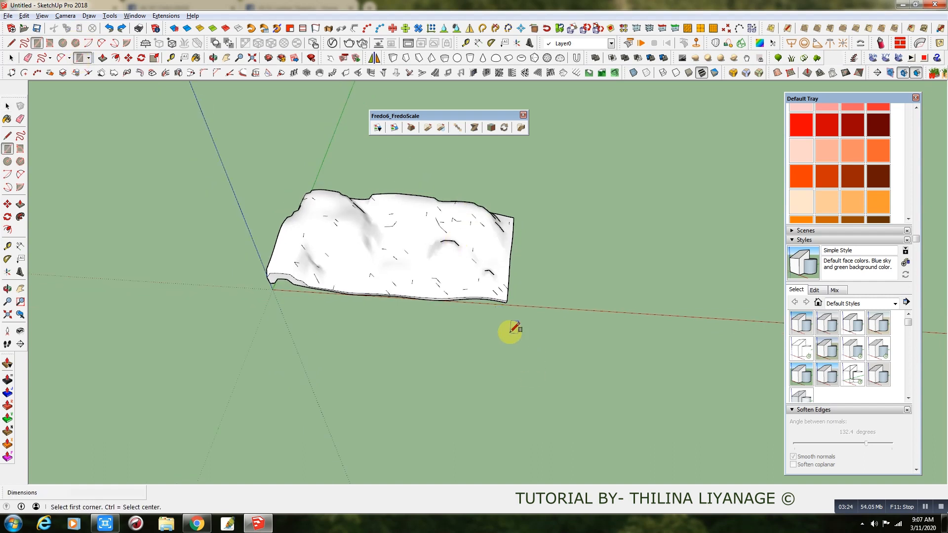
pyautogui.click(508, 323)
pyautogui.click(217, 439)
pyautogui.click(11, 58)
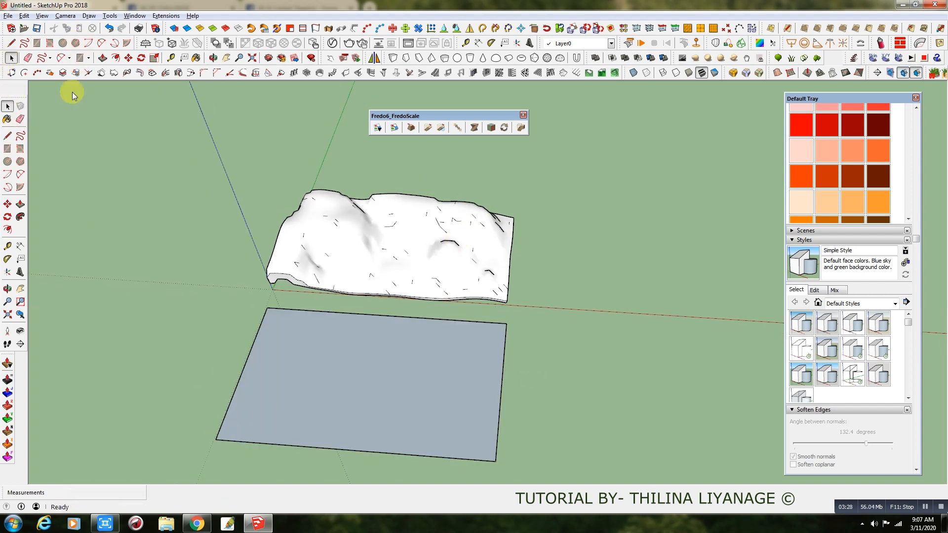
pyautogui.click(389, 361)
pyautogui.rightClick(390, 363)
pyautogui.click(429, 96)
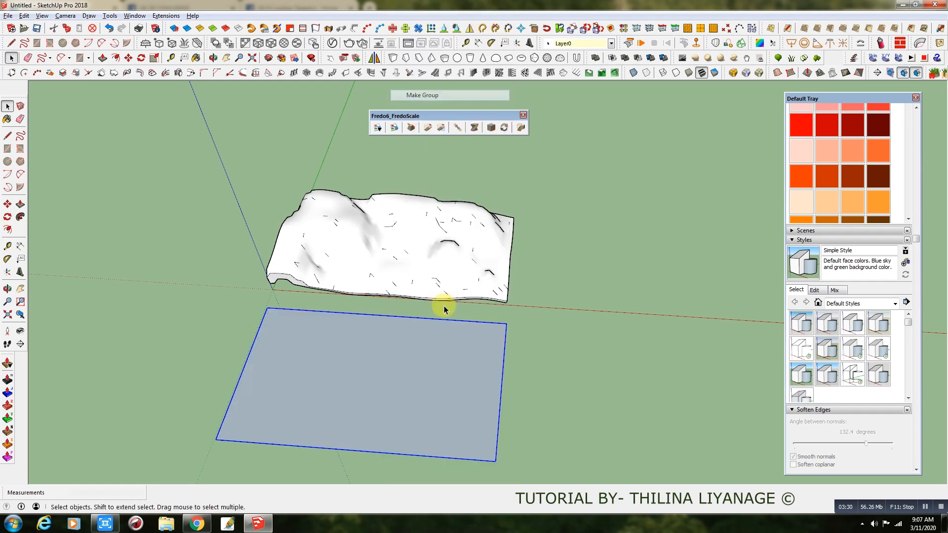
# - Move the rectangle group about 135' 11" along the green axis onto the terrain and raise it about 16'
pyautogui.moveTo(421, 381); pyautogui.dragTo(187, 309, button='middle')
pyautogui.click(129, 59)
pyautogui.click(423, 360)
pyautogui.click(547, 322)
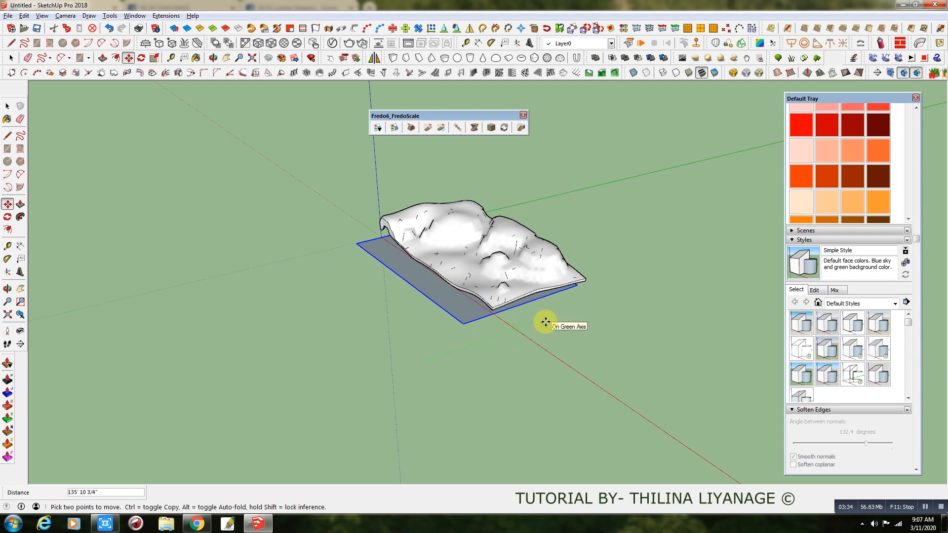
pyautogui.click(612, 354)
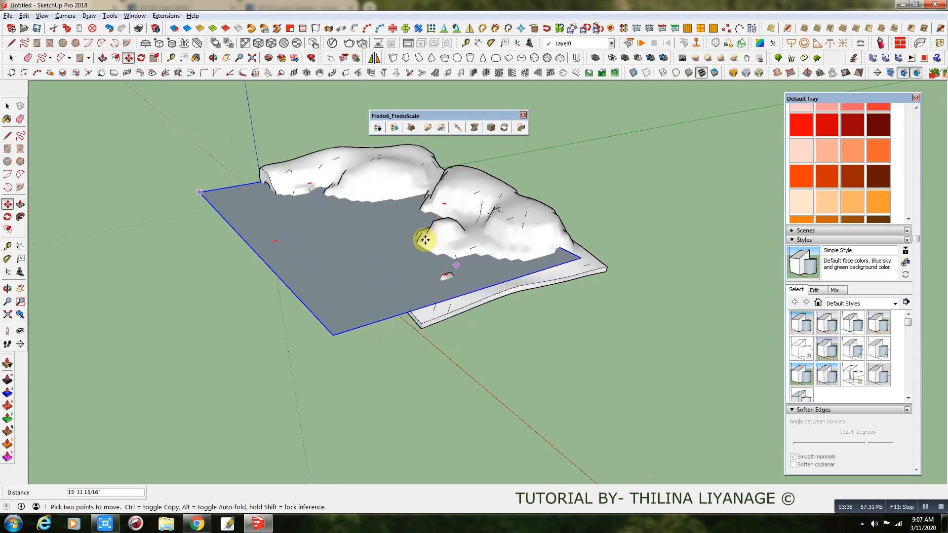
# - Shift the raised rectangle group about 17' further along the green axis toward the back of the terrain
pyautogui.scroll(5, 425, 239)
pyautogui.scroll(-4, 314, 429)
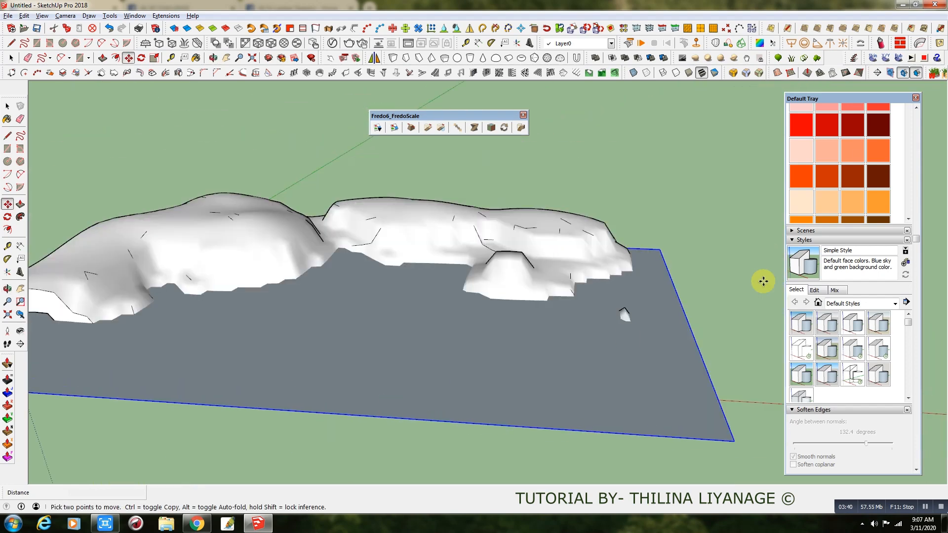
pyautogui.click(925, 507)
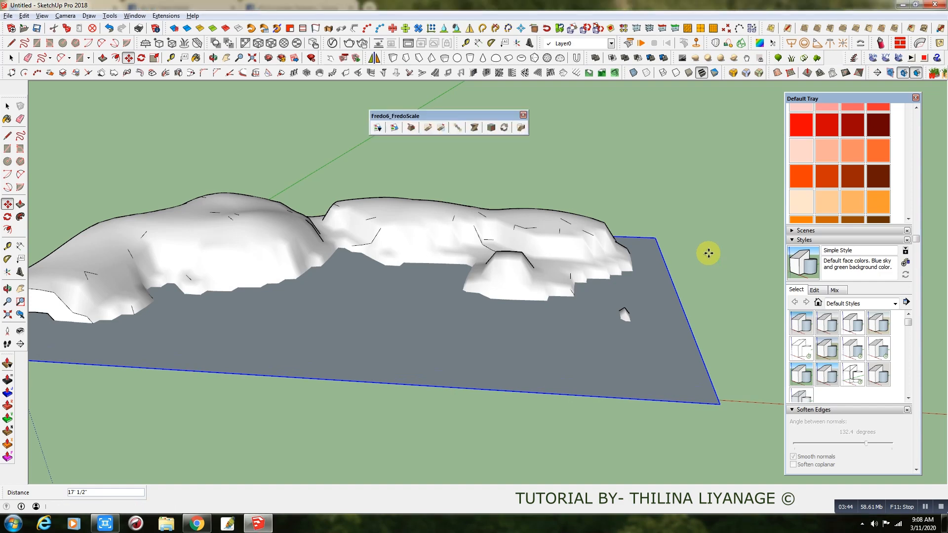
pyautogui.moveTo(351, 364); pyautogui.dragTo(401, 324, button='middle')
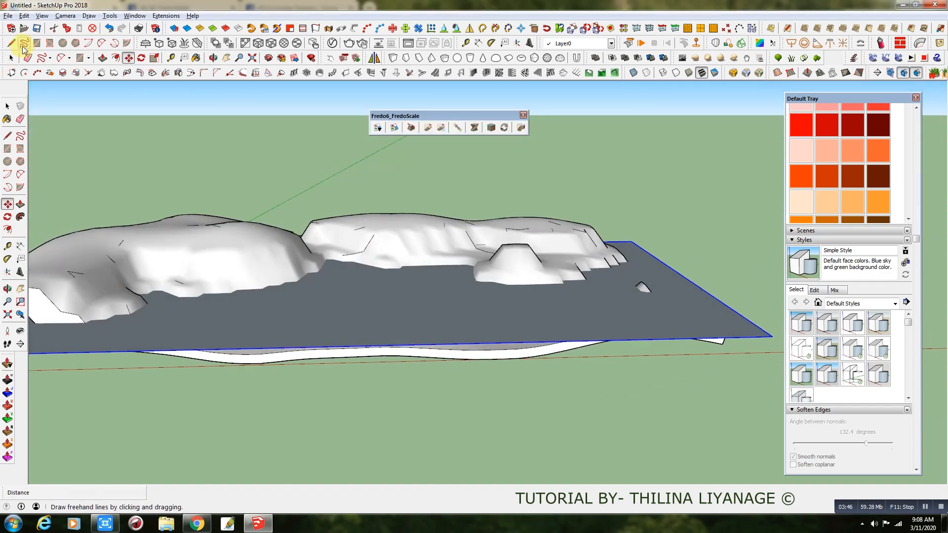
# - Open the rectangle group for editing and reverse its face
pyautogui.click(10, 60)
pyautogui.doubleClick(428, 321)
pyautogui.rightClick(434, 320)
pyautogui.click(490, 121)
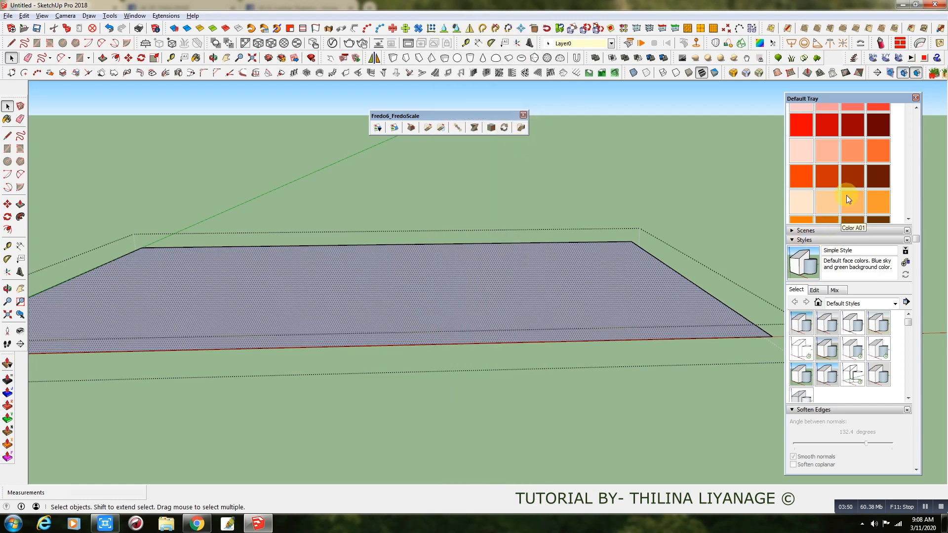
# - Paint the face with Water Pool Light from the Water materials and close the group
pyautogui.scroll(3, 909, 220)
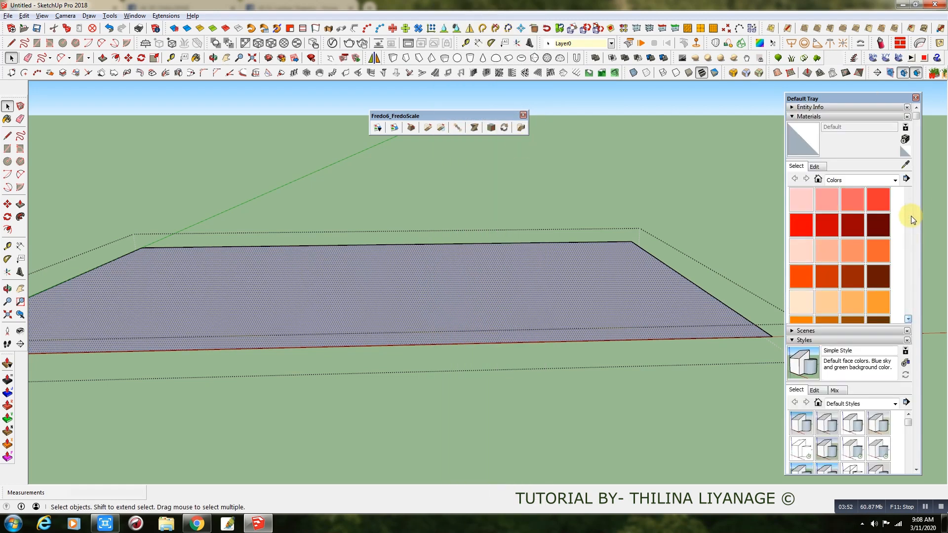
pyautogui.click(896, 179)
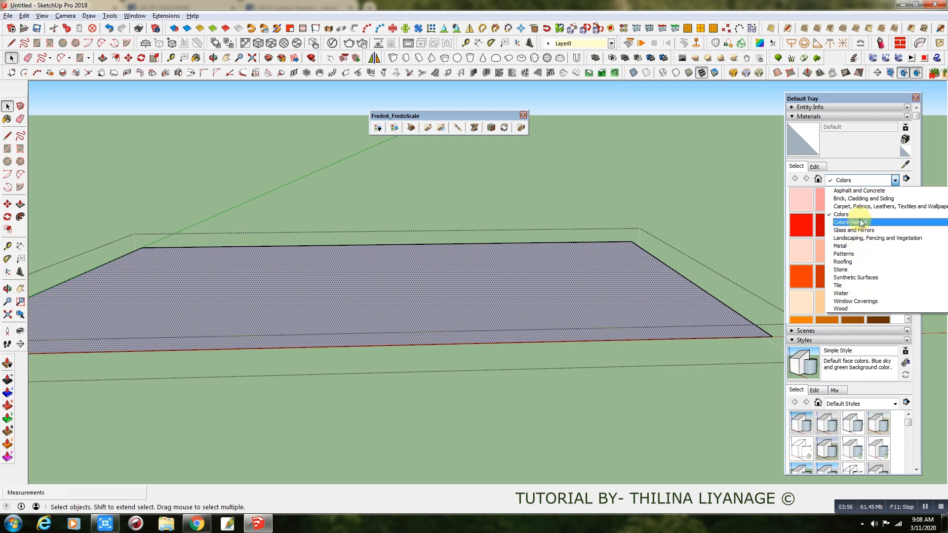
pyautogui.click(841, 293)
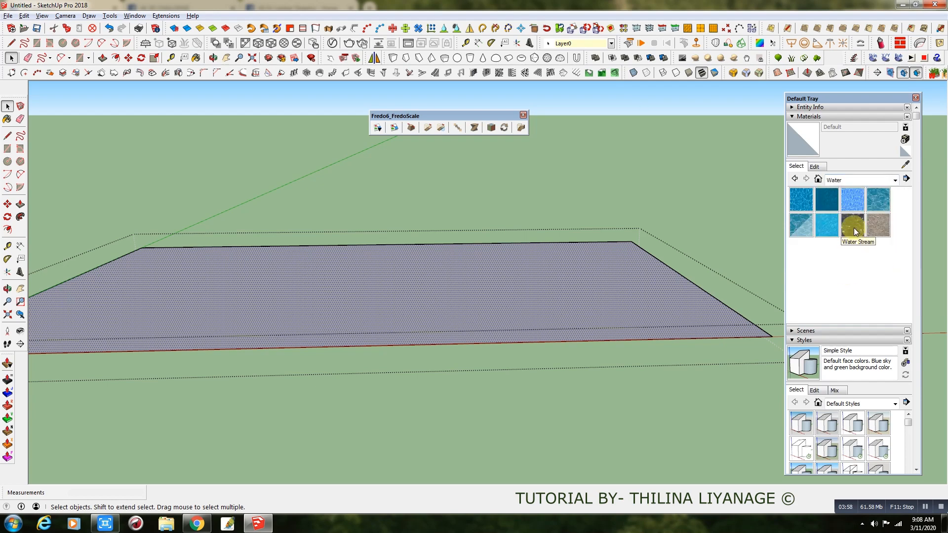
pyautogui.click(802, 226)
pyautogui.click(538, 307)
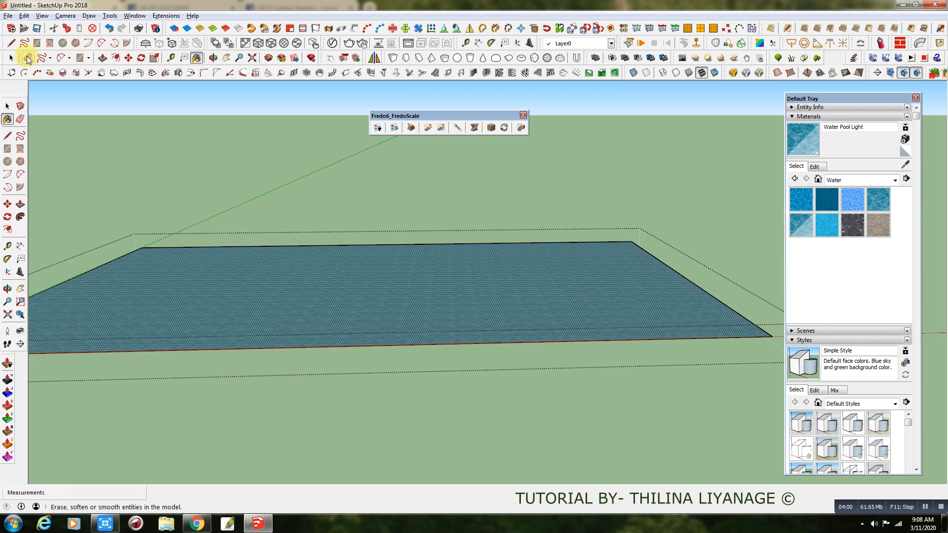
pyautogui.moveTo(445, 262); pyautogui.dragTo(254, 334, button='middle')
pyautogui.scroll(-5, 385, 338)
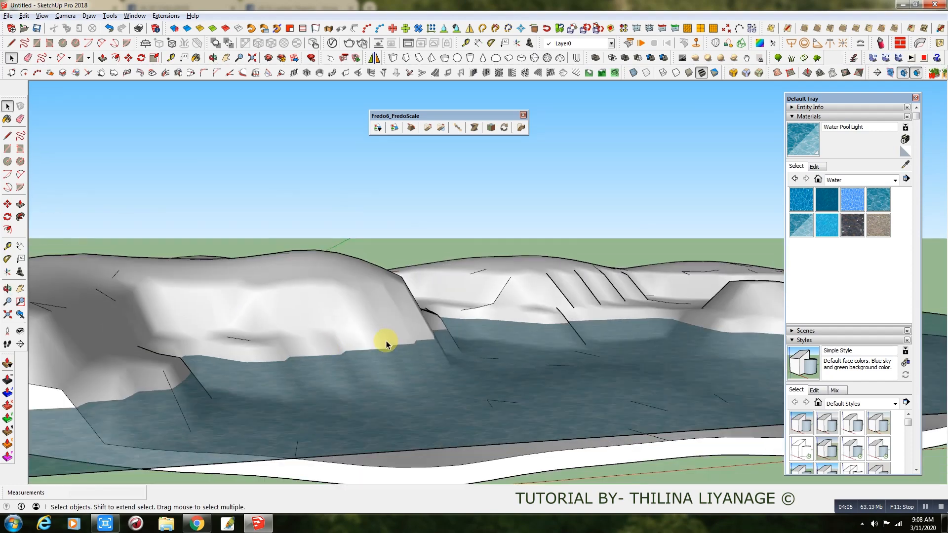
# - Select the terrain group and stretch its arched end outward past the water plane with FredoScale Box Stretching
pyautogui.moveTo(451, 336); pyautogui.dragTo(391, 395, button='middle')
pyautogui.click(339, 304)
pyautogui.scroll(-2, 340, 306)
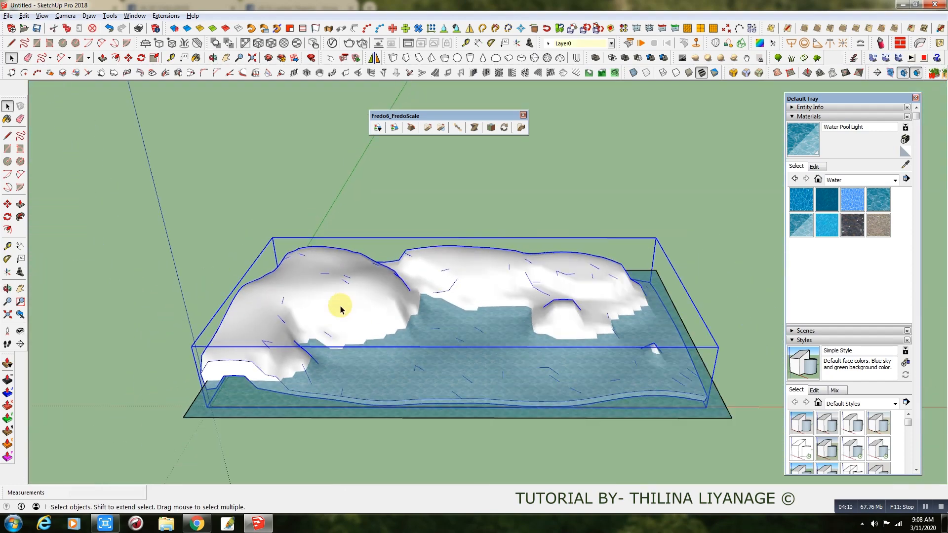
pyautogui.moveTo(342, 306); pyautogui.dragTo(353, 299, button='middle')
pyautogui.click(457, 128)
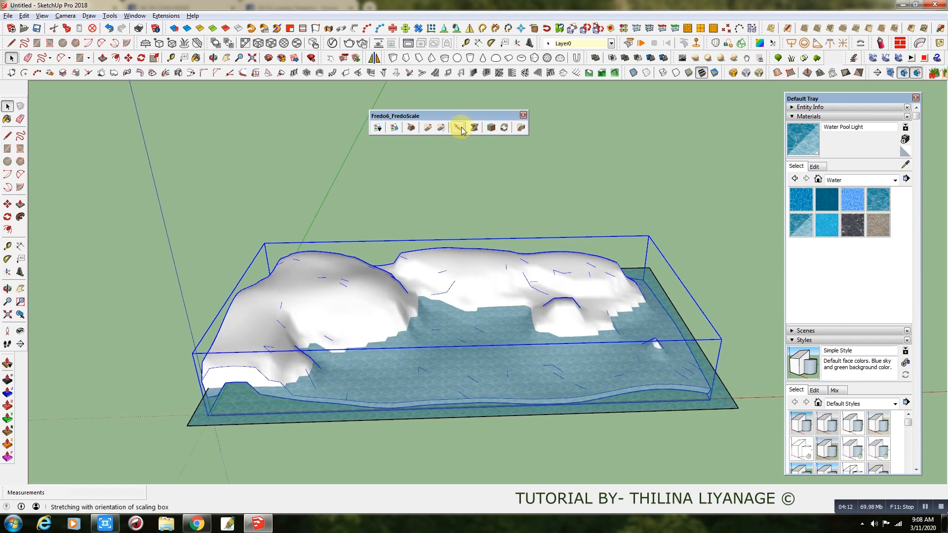
pyautogui.moveTo(420, 339); pyautogui.dragTo(597, 223, button='middle')
pyautogui.moveTo(478, 300); pyautogui.dragTo(395, 342, button='middle')
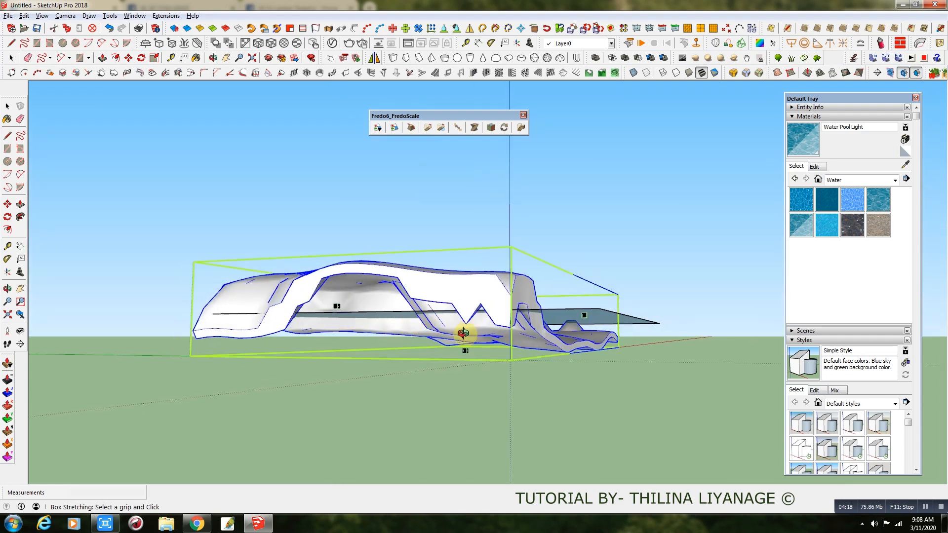
pyautogui.moveTo(472, 335); pyautogui.dragTo(339, 360, button='middle')
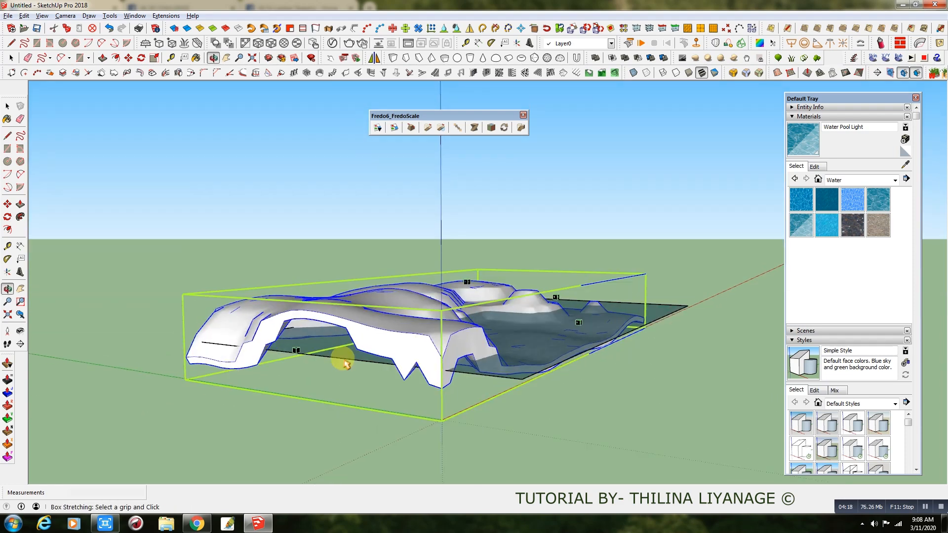
pyautogui.click(284, 353)
pyautogui.moveTo(275, 363); pyautogui.dragTo(259, 371)
pyautogui.moveTo(414, 361); pyautogui.dragTo(578, 338, button='middle')
# - Try to stretch the terrain's opposite end and its front side with Box Stretching
pyautogui.click(702, 308)
pyautogui.click(726, 311)
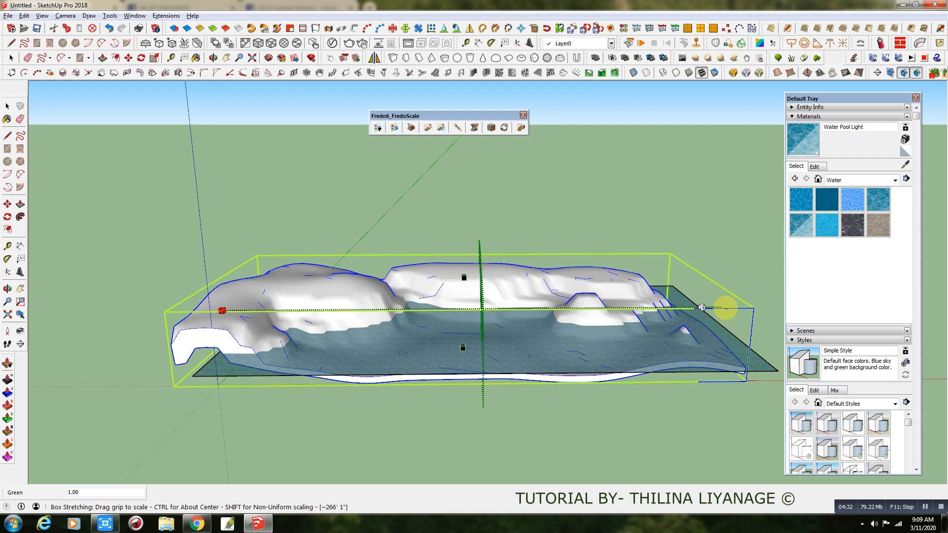
pyautogui.click(463, 348)
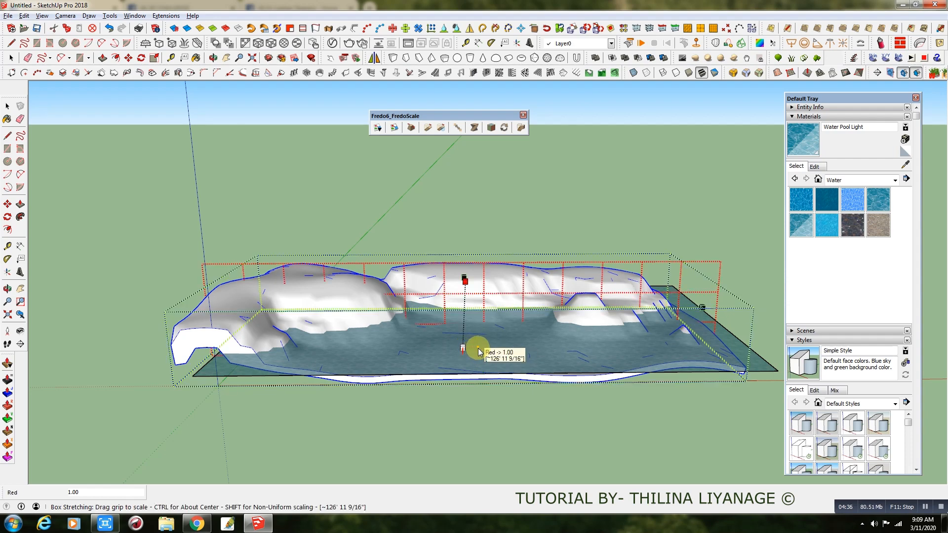
pyautogui.click(479, 352)
# - Stretch the terrain upward along the blue axis by about 1.20
pyautogui.moveTo(502, 343); pyautogui.dragTo(359, 323, button='middle')
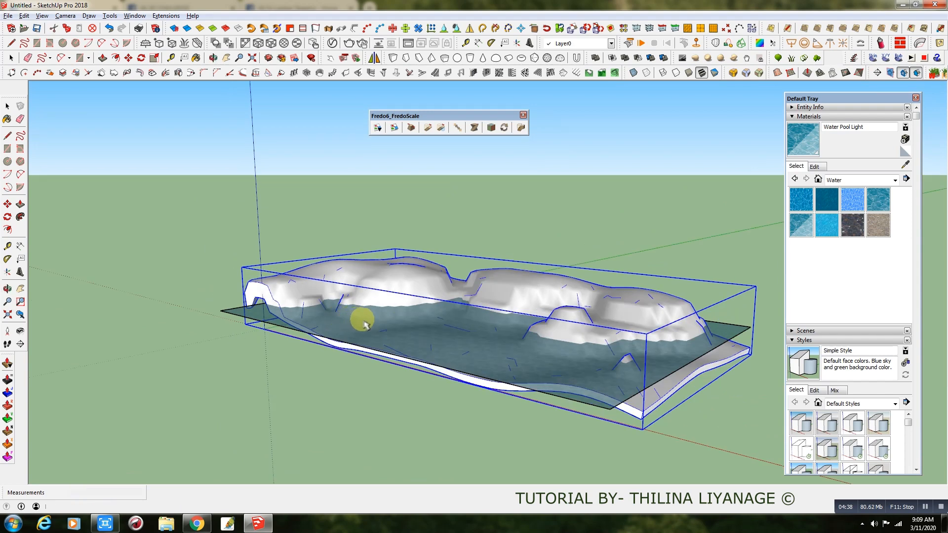
pyautogui.moveTo(547, 326); pyautogui.dragTo(551, 367, button='middle')
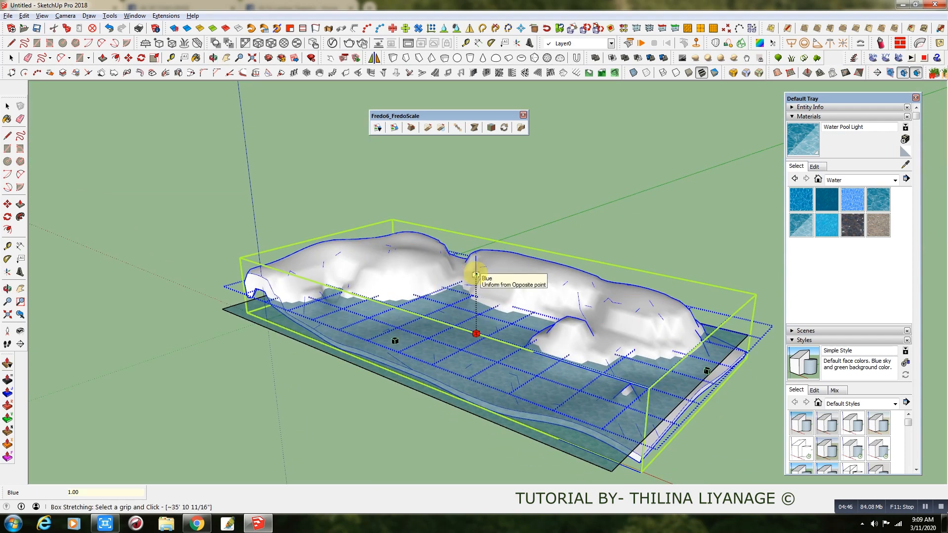
pyautogui.moveTo(475, 274)
pyautogui.mouseDown()
pyautogui.moveTo(473, 254)
pyautogui.moveTo(474, 263)
pyautogui.mouseUp()
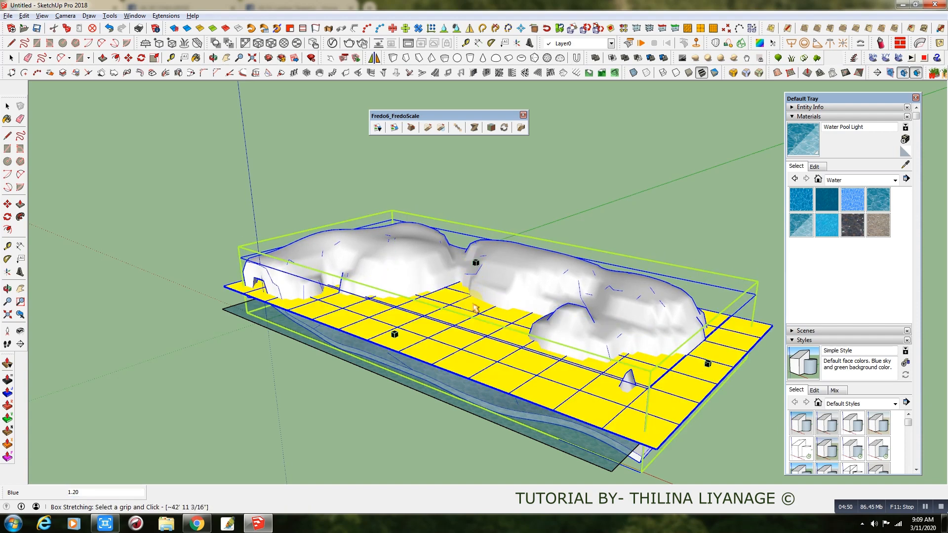
# - Raise the horizontal stretching plane, stretch the terrain's top along the blue axis by about 1.15, and deselect the terrain
pyautogui.click(388, 339)
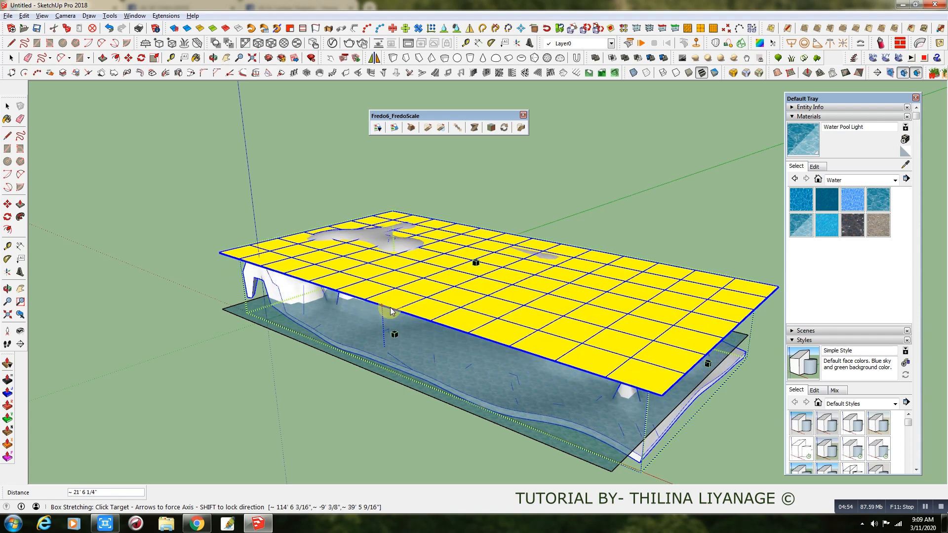
pyautogui.click(473, 261)
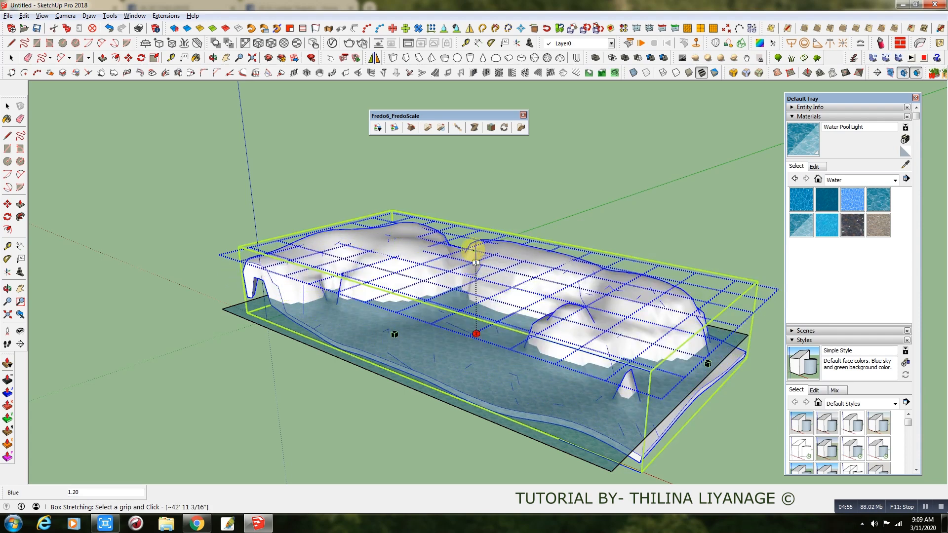
pyautogui.click(469, 230)
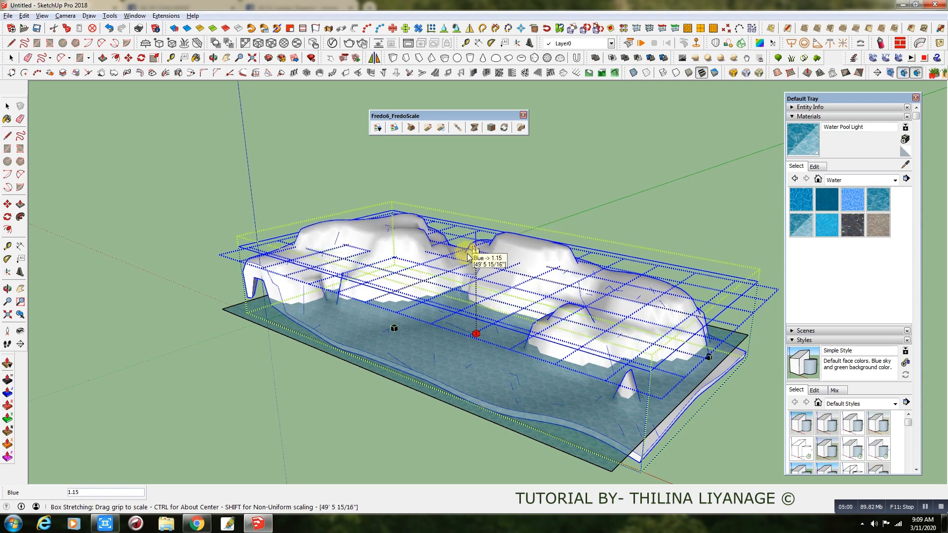
pyautogui.click(467, 257)
pyautogui.moveTo(395, 296); pyautogui.dragTo(370, 247, button='middle')
pyautogui.moveTo(448, 297)
pyautogui.mouseDown(button='middle')
pyautogui.moveTo(321, 286)
pyautogui.moveTo(379, 317)
pyautogui.moveTo(402, 296)
pyautogui.moveTo(444, 307)
pyautogui.moveTo(452, 289)
pyautogui.mouseUp(button='middle')
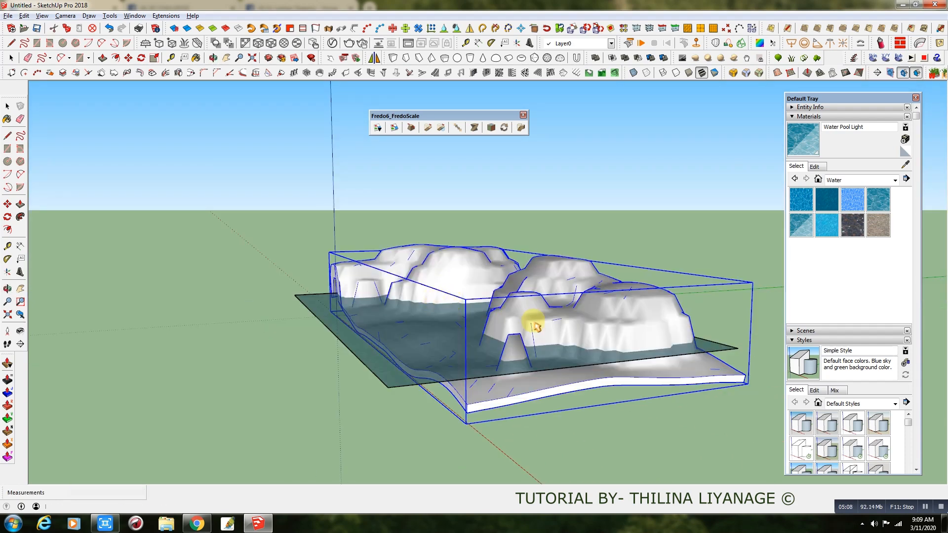
pyautogui.moveTo(532, 327); pyautogui.dragTo(361, 271, button='middle')
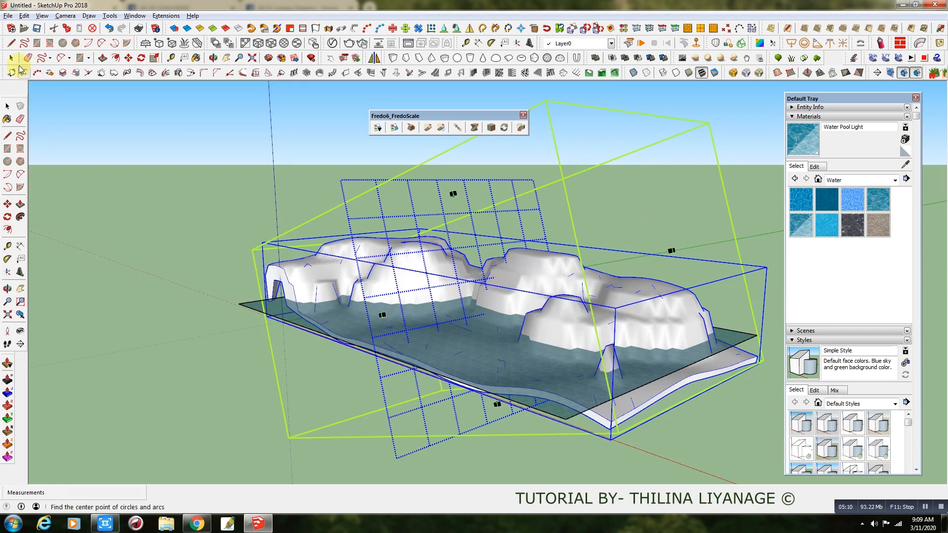
pyautogui.click(12, 58)
pyautogui.click(185, 195)
# - Create a fully opaque material from the mountain-rock texture image, with opacity 100
pyautogui.moveTo(355, 316); pyautogui.dragTo(375, 309, button='middle')
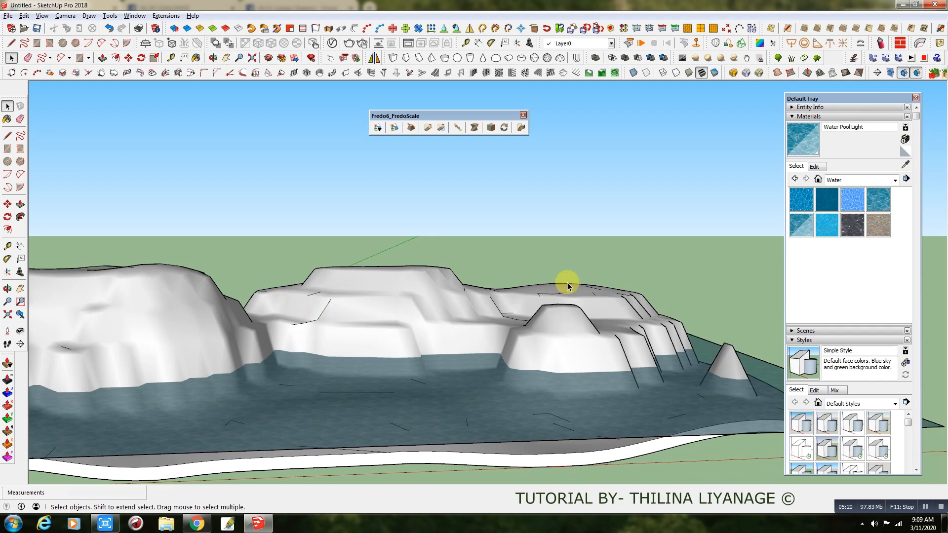
pyautogui.scroll(-3, 630, 331)
pyautogui.scroll(5, 403, 300)
pyautogui.moveTo(411, 299); pyautogui.dragTo(390, 285, button='middle')
pyautogui.press('space')
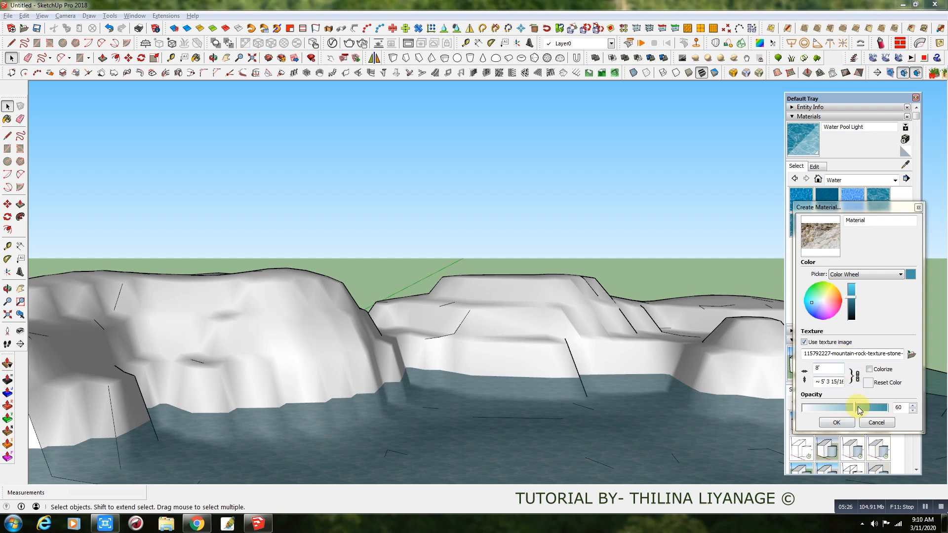
pyautogui.moveTo(858, 407); pyautogui.dragTo(894, 410)
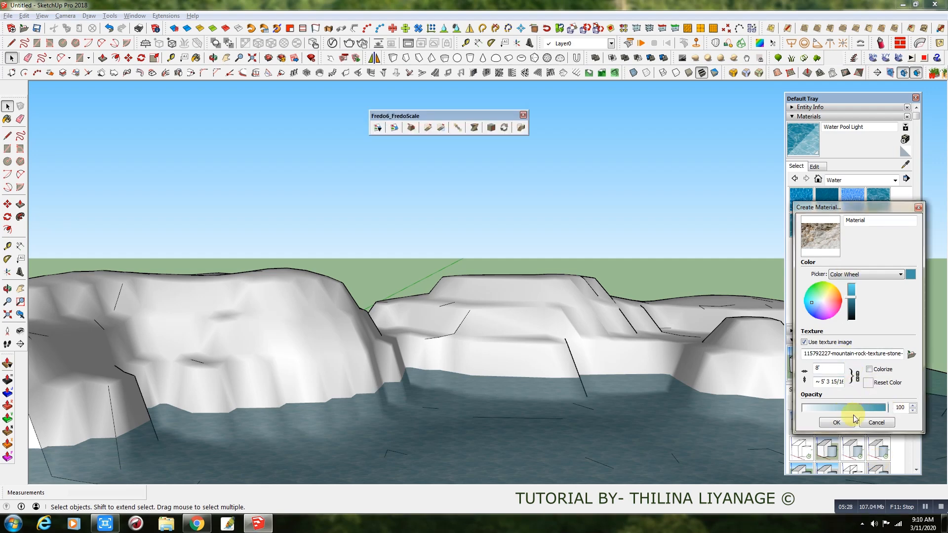
pyautogui.click(839, 422)
# - Paint the terrain with the new rock material and set its texture width to 20'
pyautogui.click(806, 146)
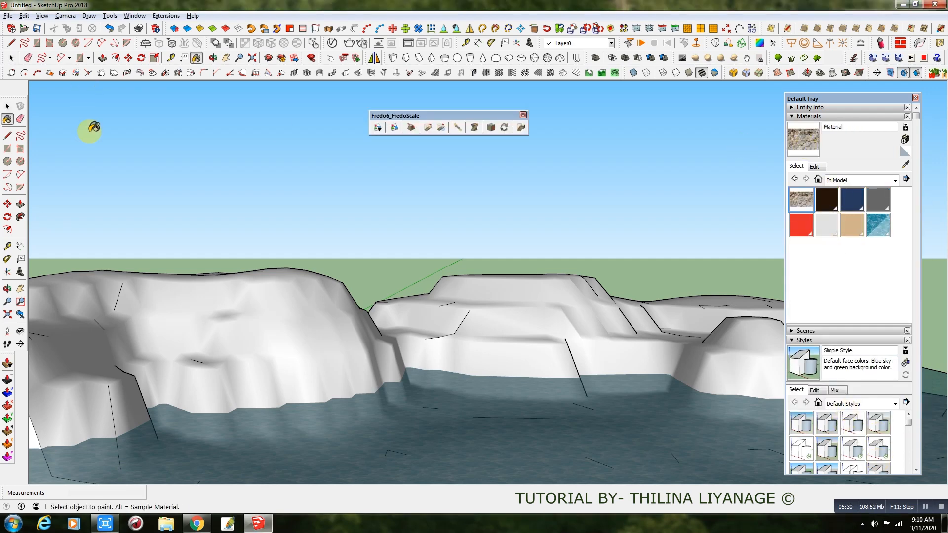
pyautogui.click(249, 314)
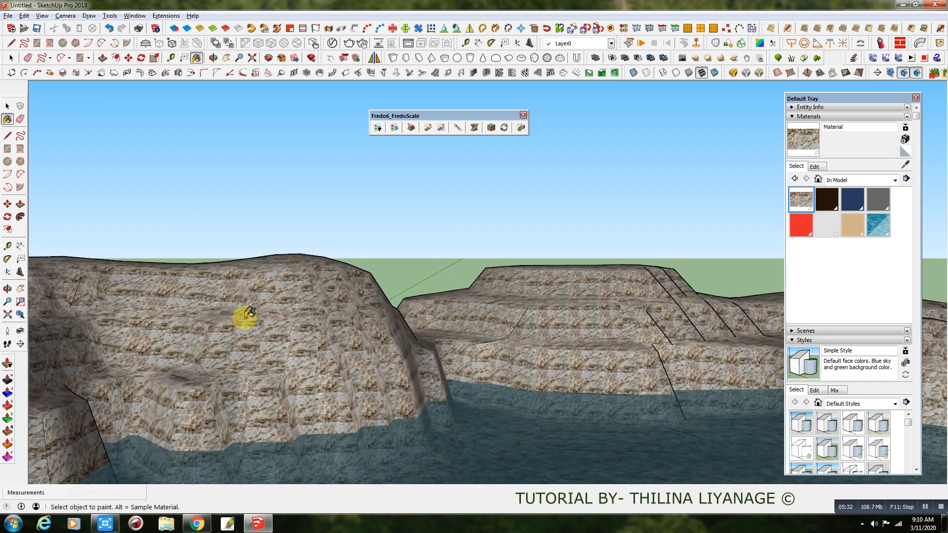
pyautogui.moveTo(629, 319); pyautogui.dragTo(602, 322, button='middle')
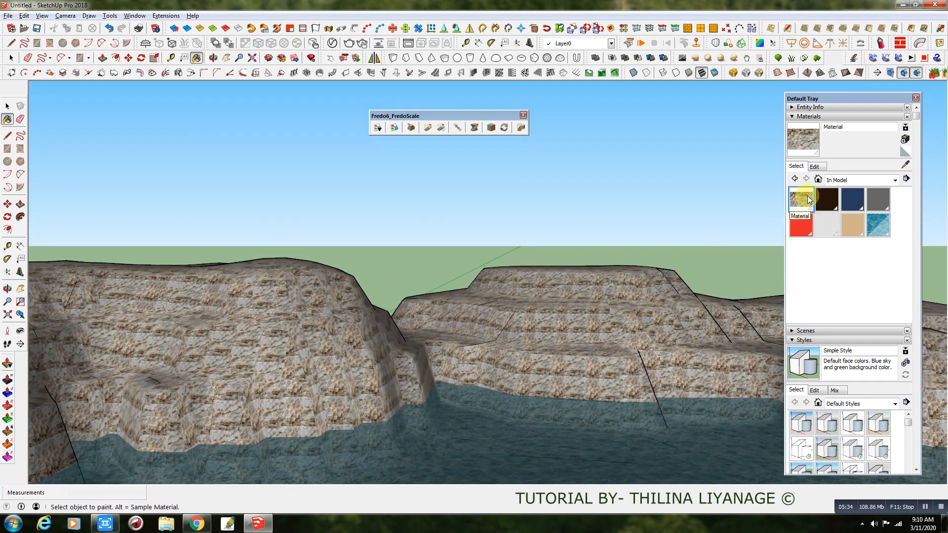
pyautogui.click(815, 166)
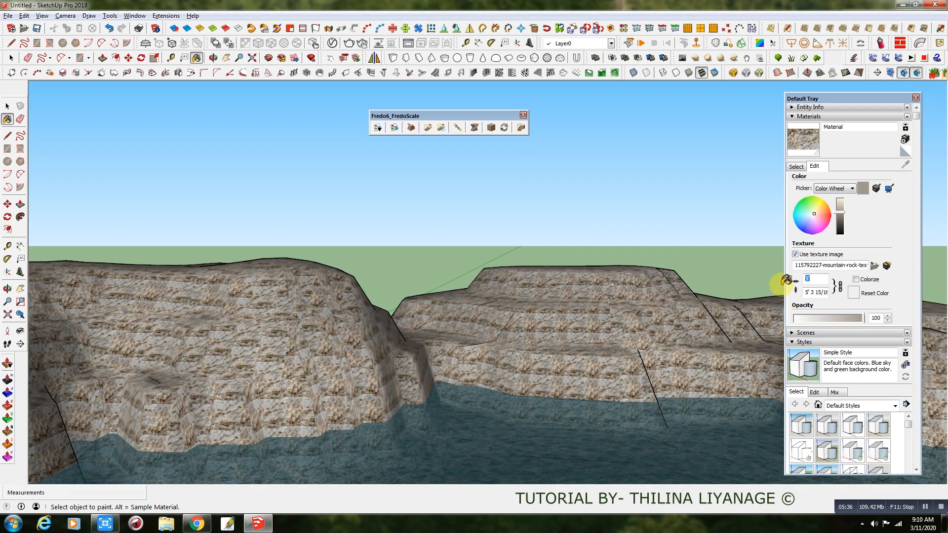
pyautogui.write('20')
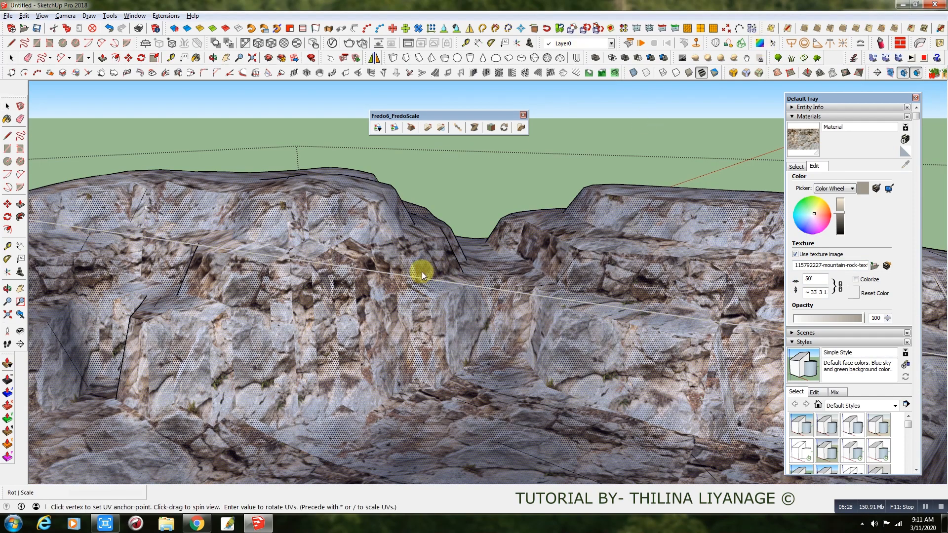
# - Try SketchUV's Spherical Map (View) on the terrain faces and replace it with Planar Map (View)
pyautogui.rightClick(307, 268)
pyautogui.click(343, 286)
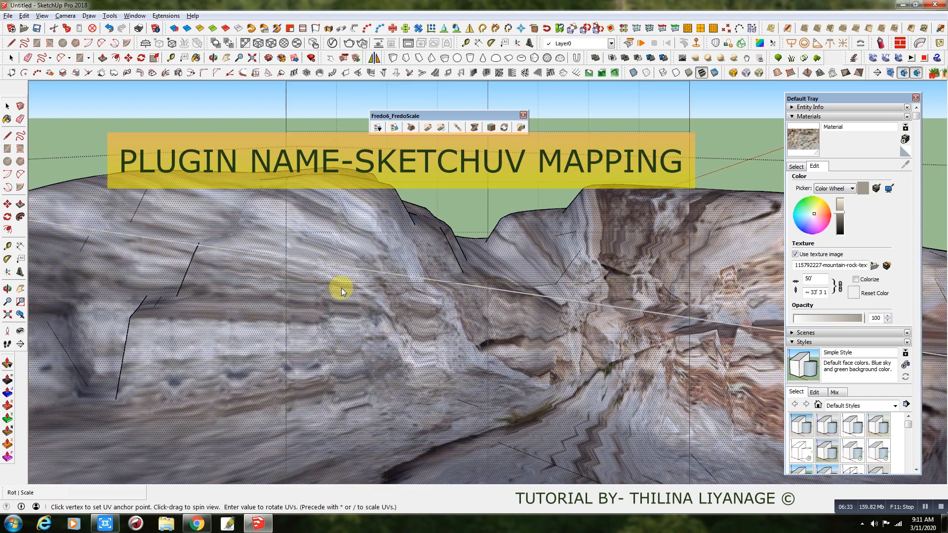
pyautogui.rightClick(342, 288)
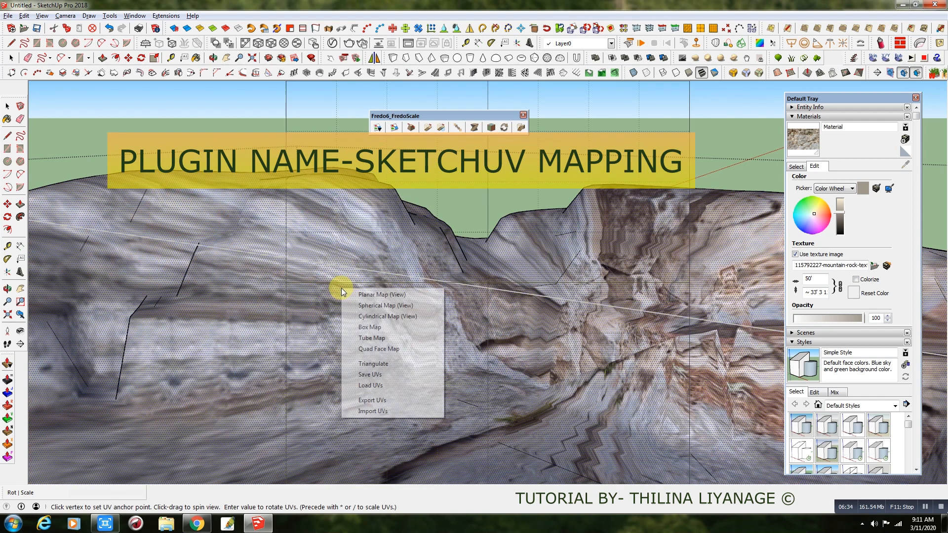
pyautogui.click(363, 294)
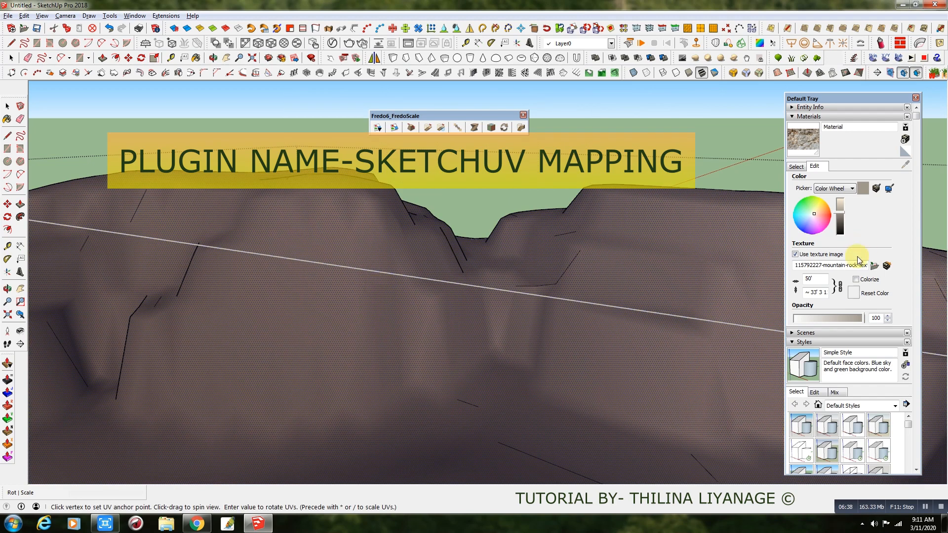
# - Try rock texture widths of 2 feet, 2 inches and .1 inch on the planar-mapped terrain
pyautogui.write('2')
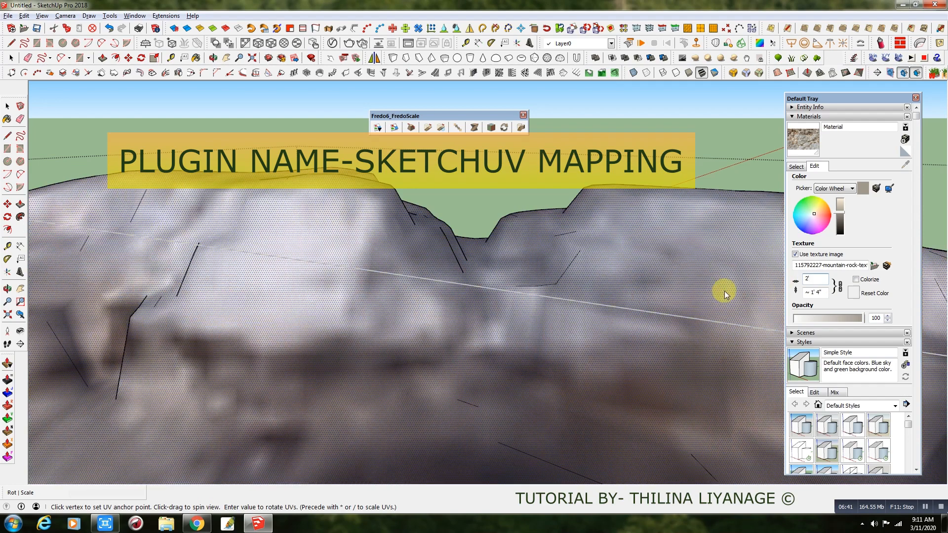
pyautogui.moveTo(573, 312); pyautogui.dragTo(578, 318, button='middle')
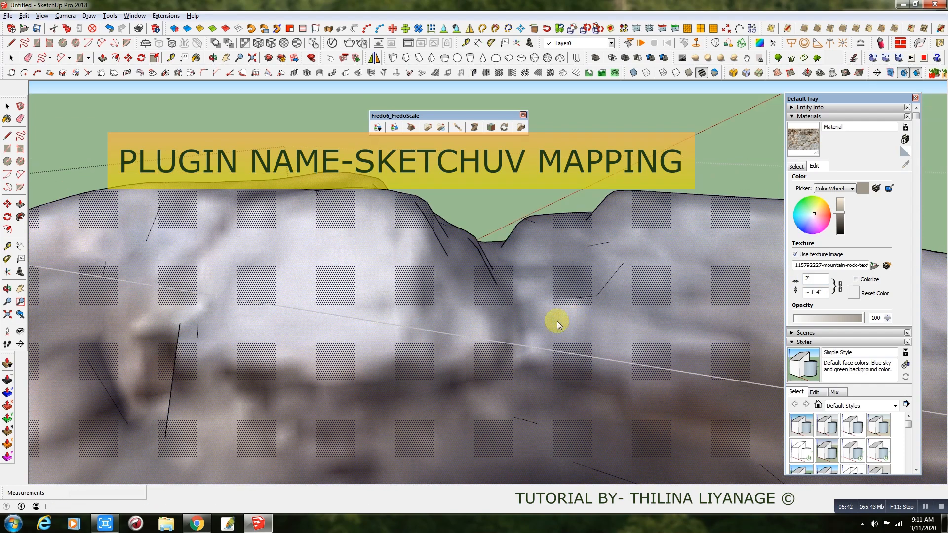
pyautogui.scroll(-4, 553, 300)
pyautogui.scroll(1, 726, 300)
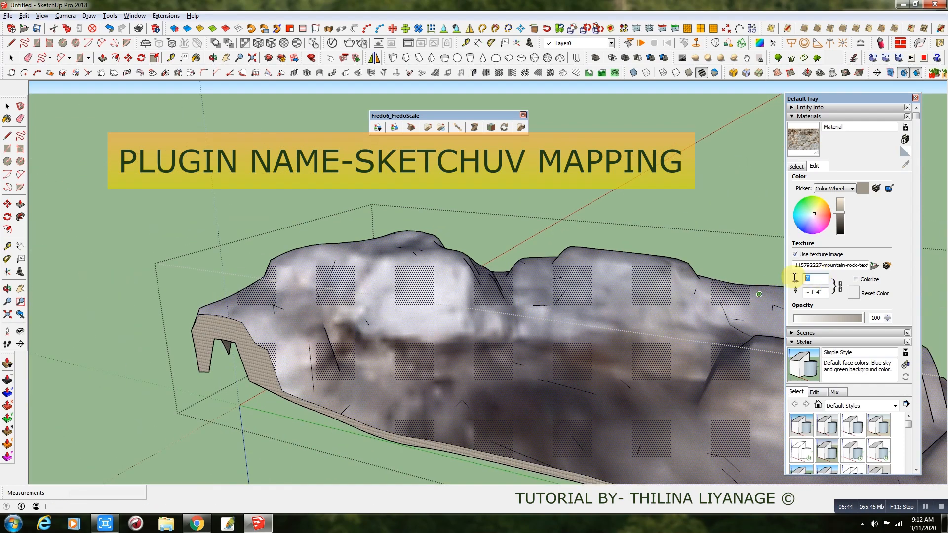
pyautogui.moveTo(638, 302); pyautogui.dragTo(466, 268, button='middle')
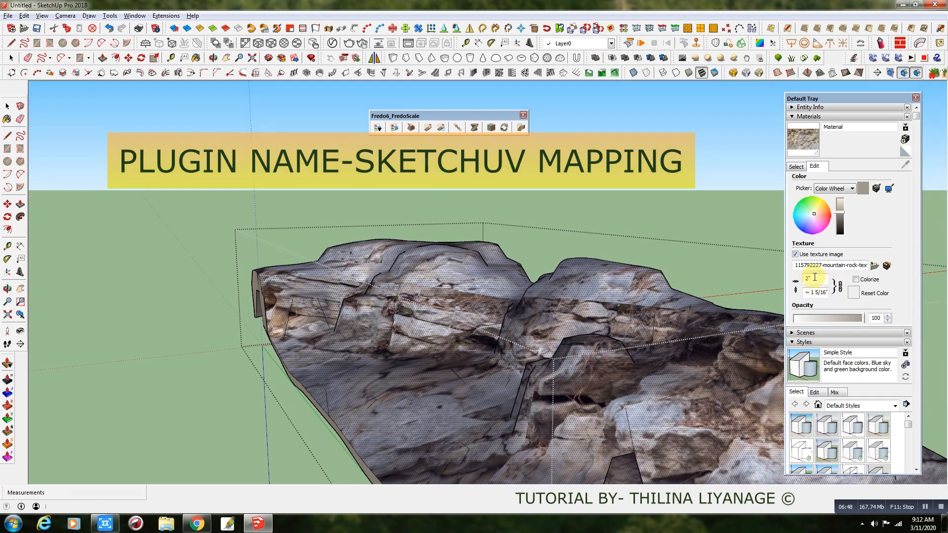
pyautogui.write('1')
pyautogui.press('Return')
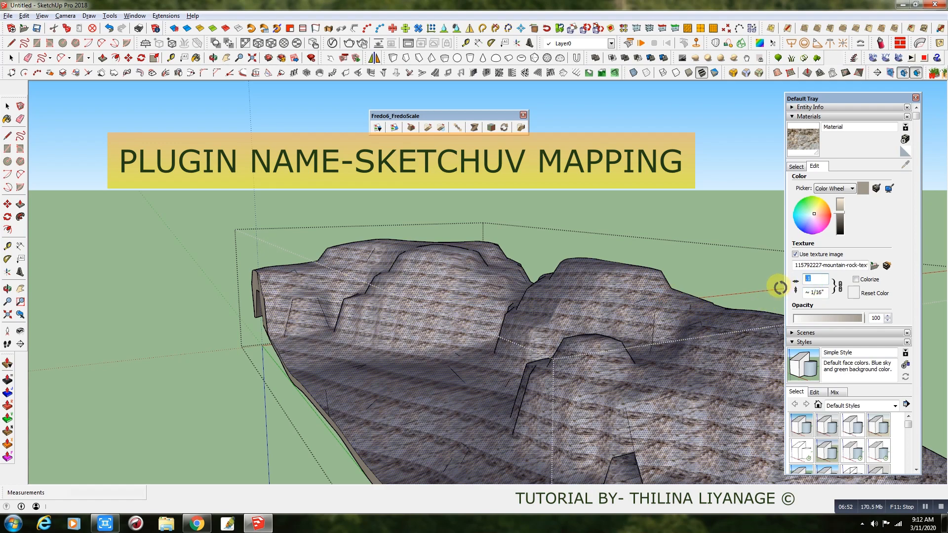
# - Set the rock texture's width to .8 inch and leave the terrain group's editing mode
pyautogui.write('8')
pyautogui.press('Return')
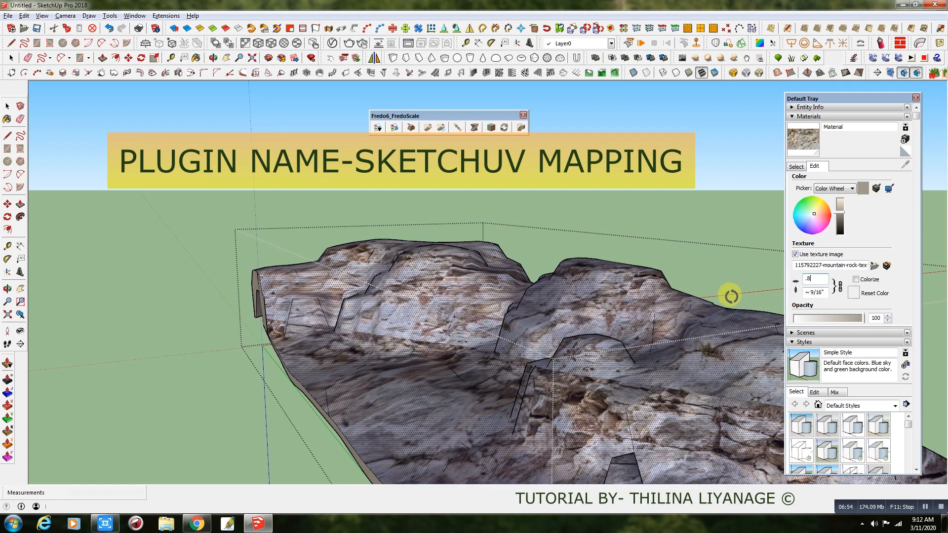
pyautogui.moveTo(504, 299); pyautogui.dragTo(671, 305, button='middle')
pyautogui.scroll(2, 695, 271)
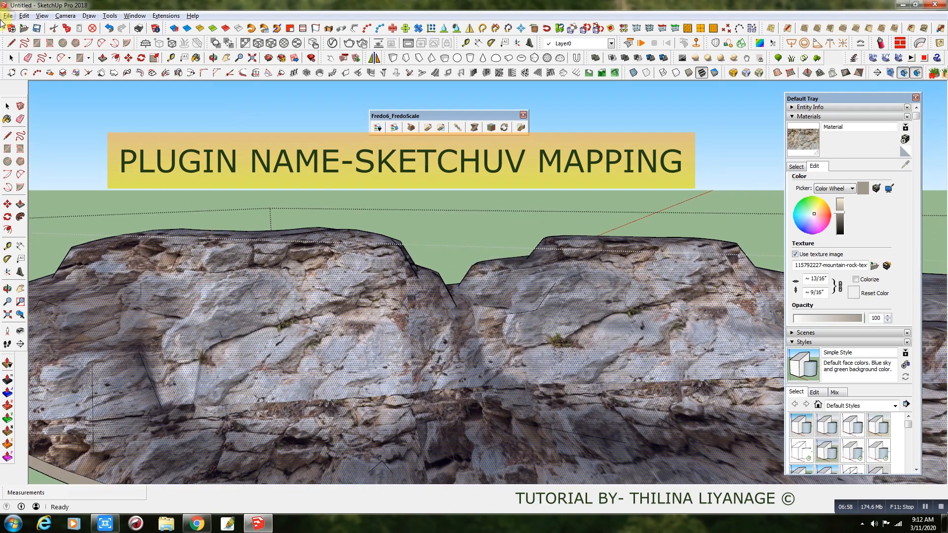
pyautogui.click(11, 59)
pyautogui.click(495, 256)
# - Examine the rock texture on the terrain's arch and cliffs above the water from several angles and distances
pyautogui.moveTo(464, 254); pyautogui.dragTo(263, 295, button='middle')
pyautogui.scroll(-5, 112, 371)
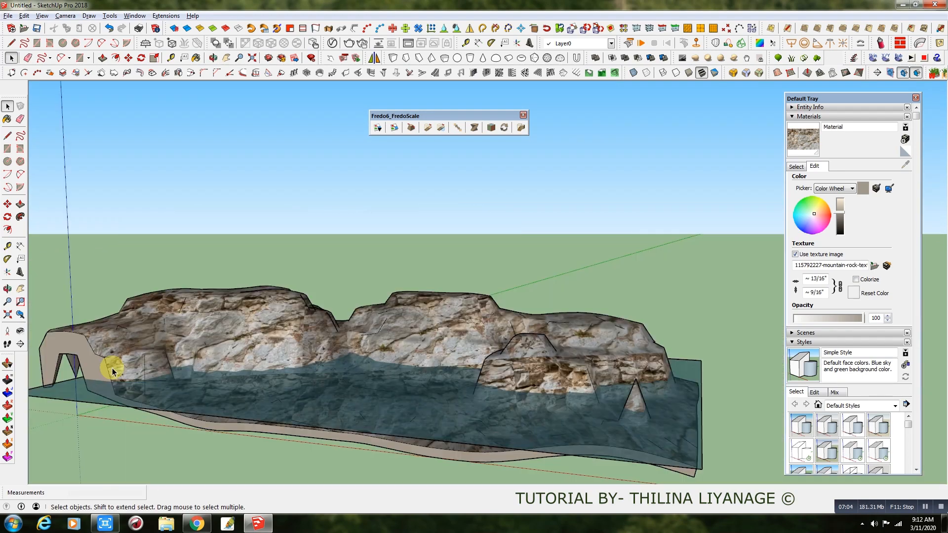
pyautogui.moveTo(113, 371); pyautogui.dragTo(299, 334, button='middle')
pyautogui.scroll(5, 178, 341)
pyautogui.moveTo(238, 341); pyautogui.dragTo(101, 342, button='middle')
pyautogui.scroll(3, 268, 343)
pyautogui.scroll(-1, 307, 363)
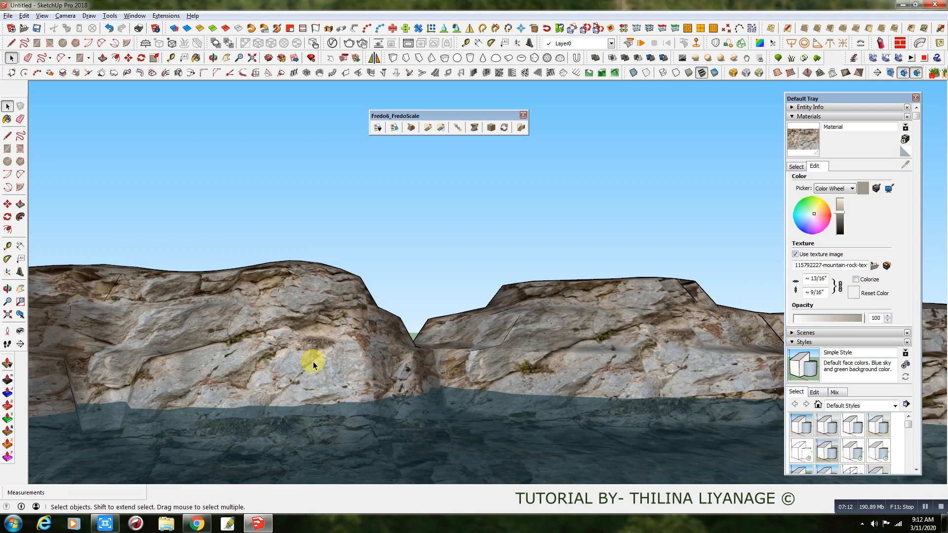
pyautogui.scroll(-2, 409, 330)
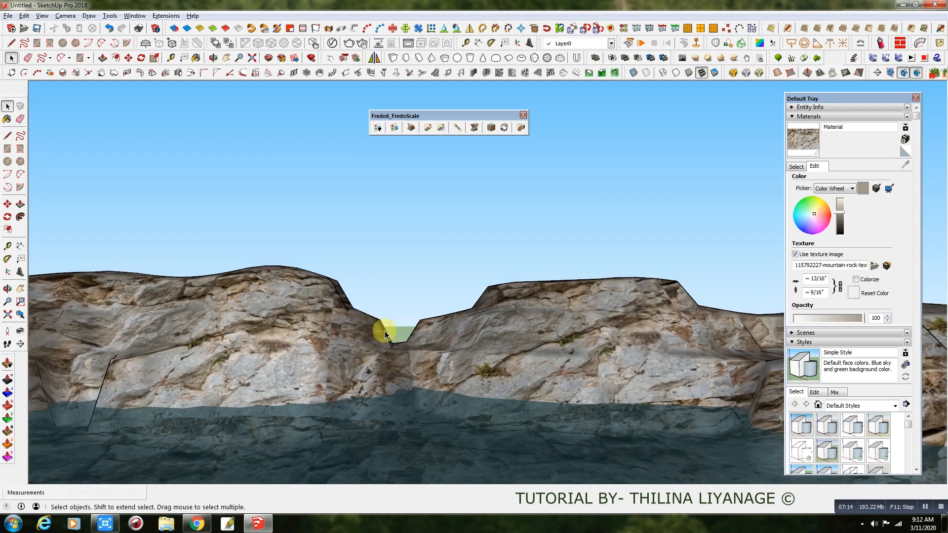